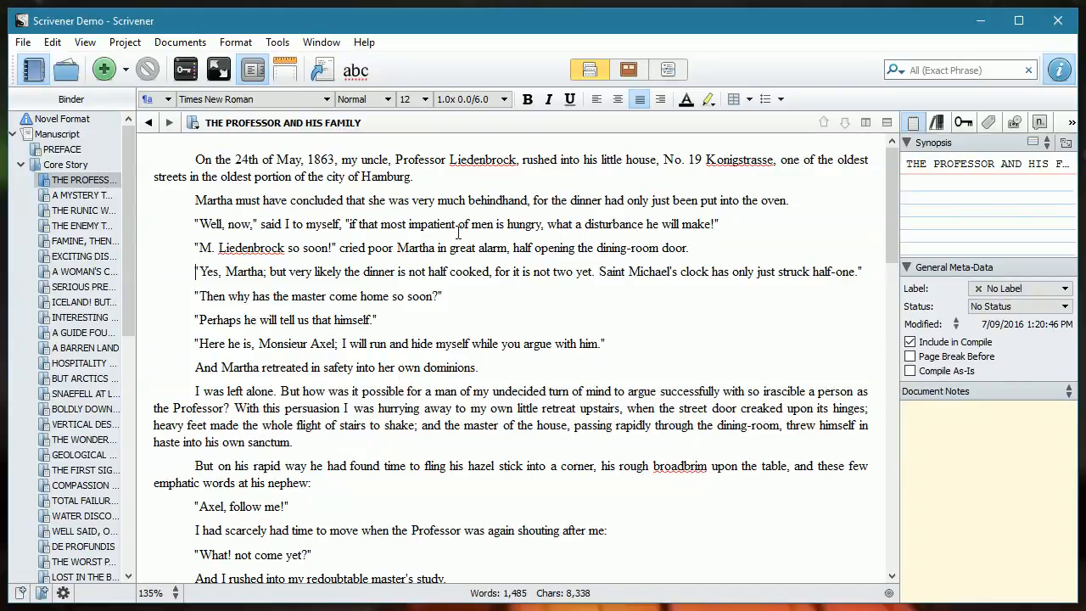
Step: Set the default main text font for new documents to Jokerman, size 18, in the Editor options
click(277, 42)
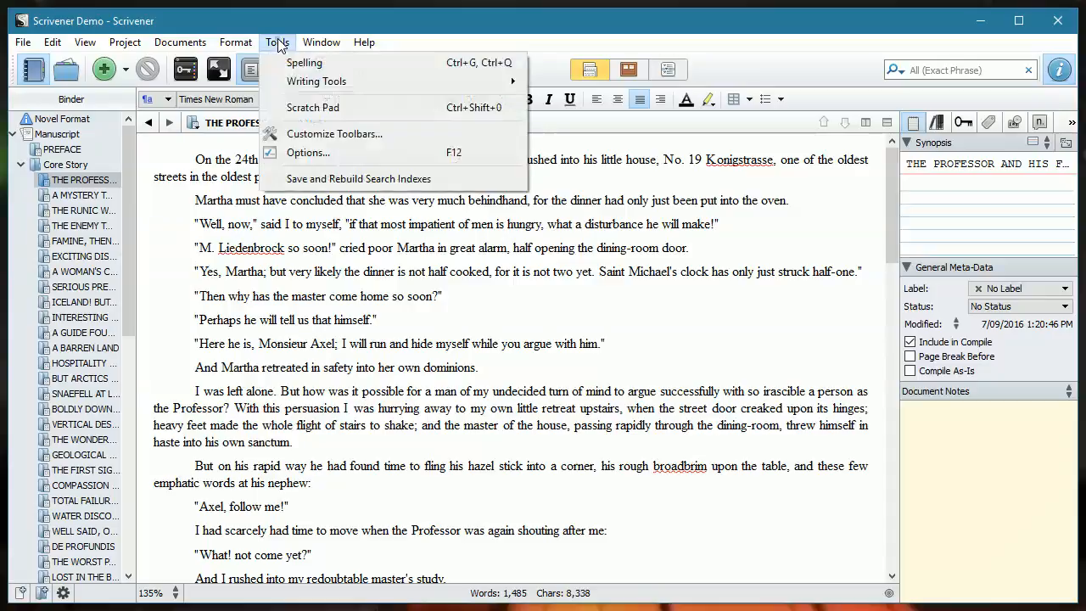
click(299, 152)
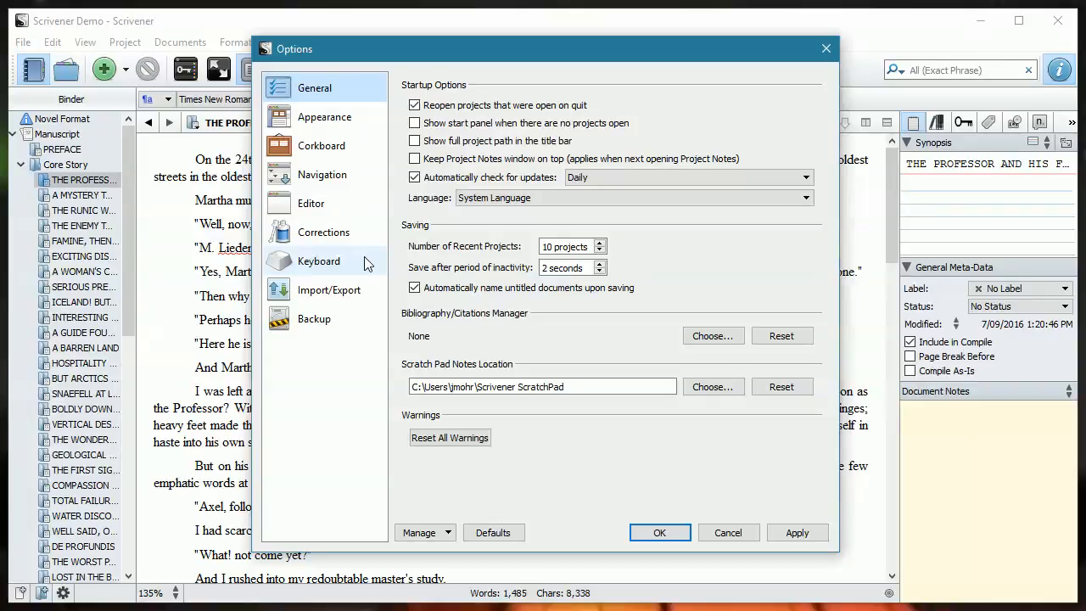
click(308, 209)
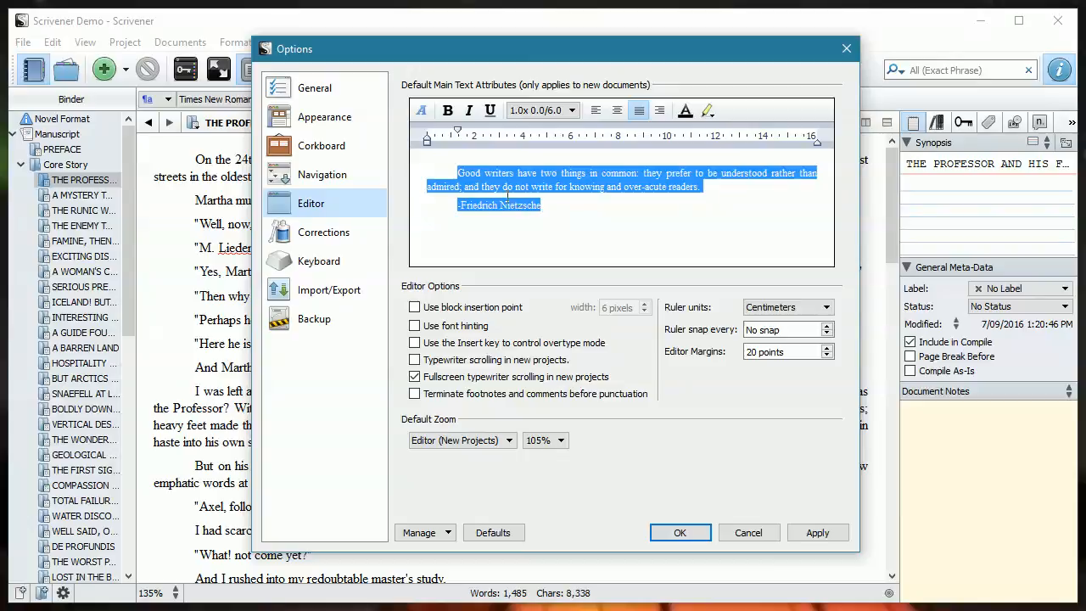
click(422, 113)
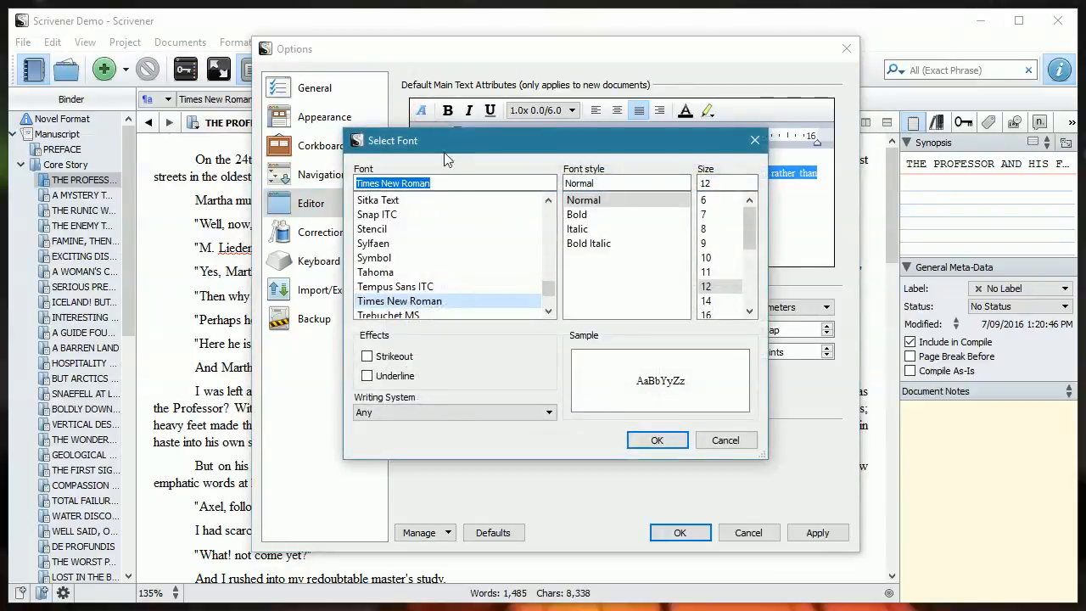
drag(450, 185, 324, 187)
text(Jokerman)
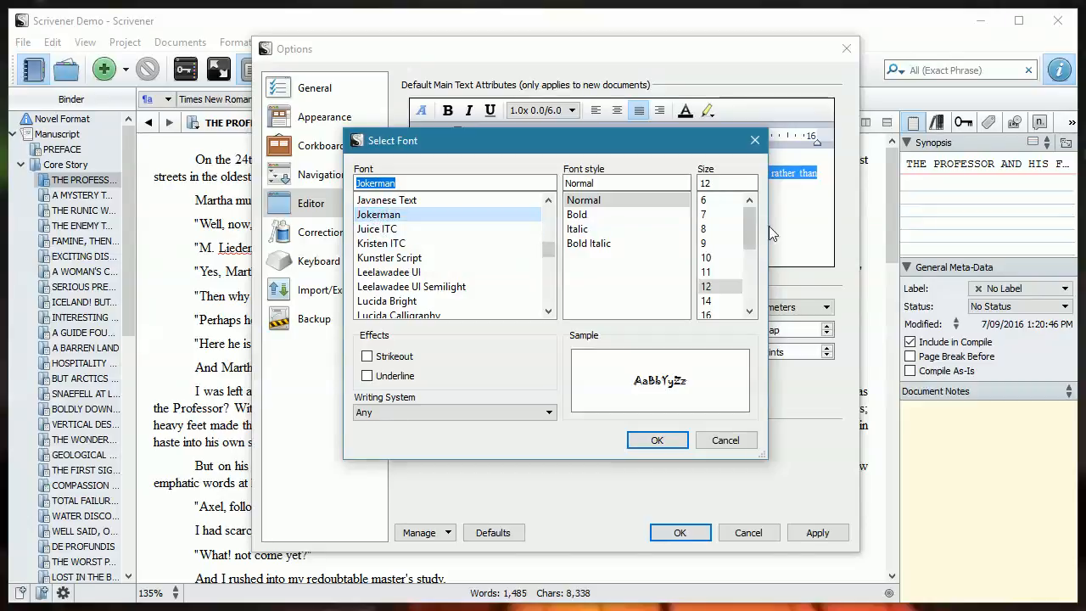
scroll(717, 274, down, 2)
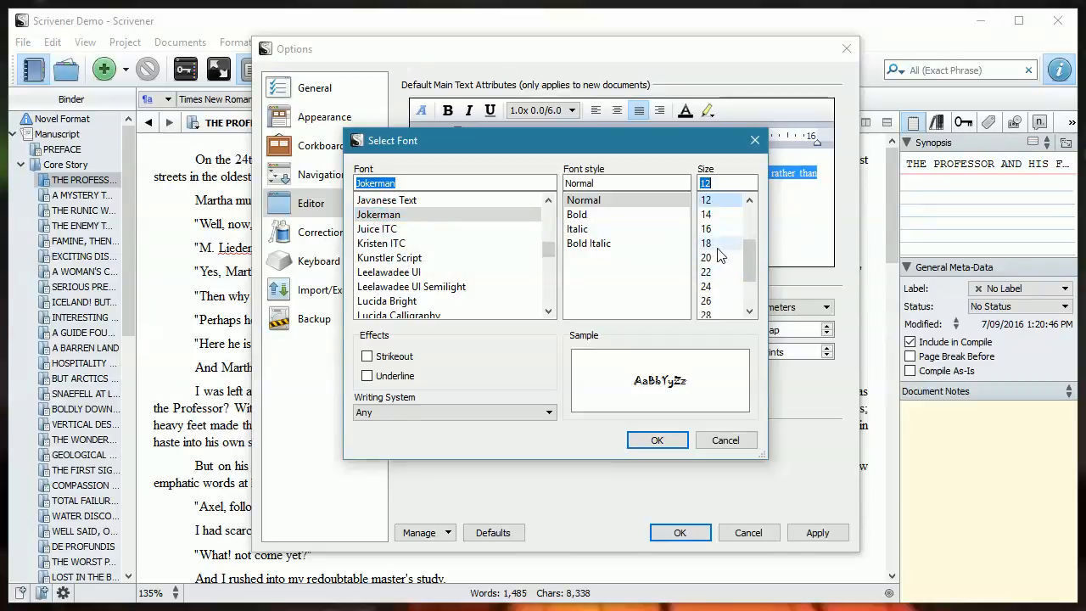
click(713, 244)
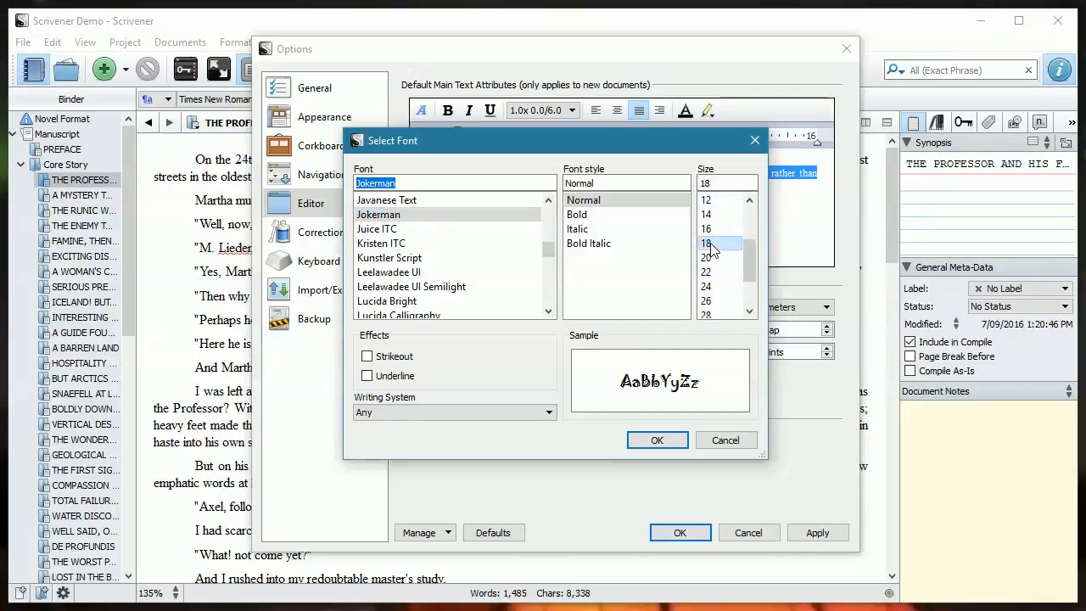
click(656, 440)
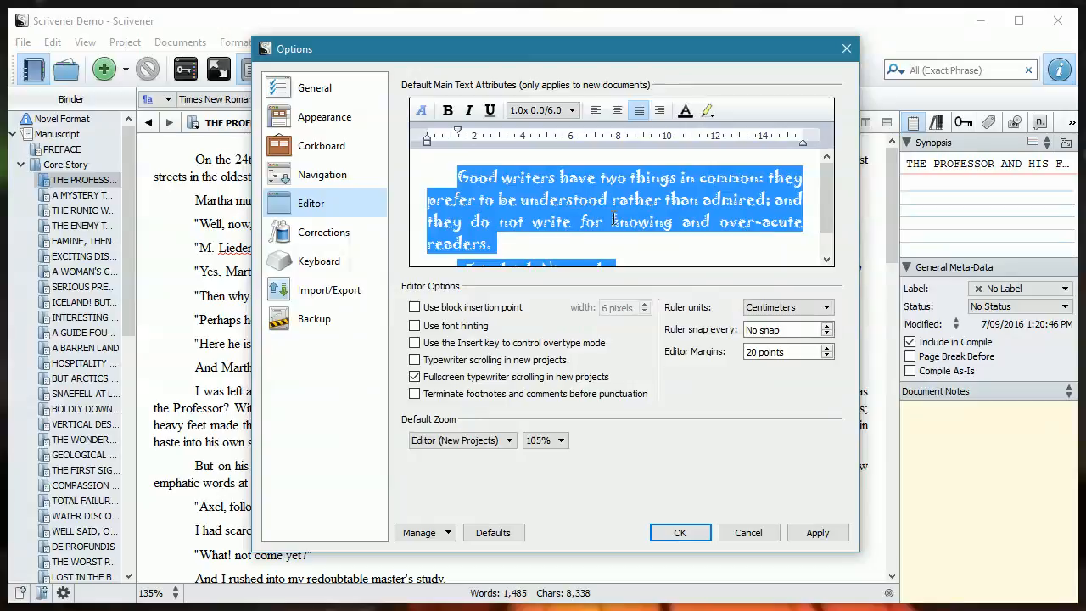
scroll(614, 219, down, 1)
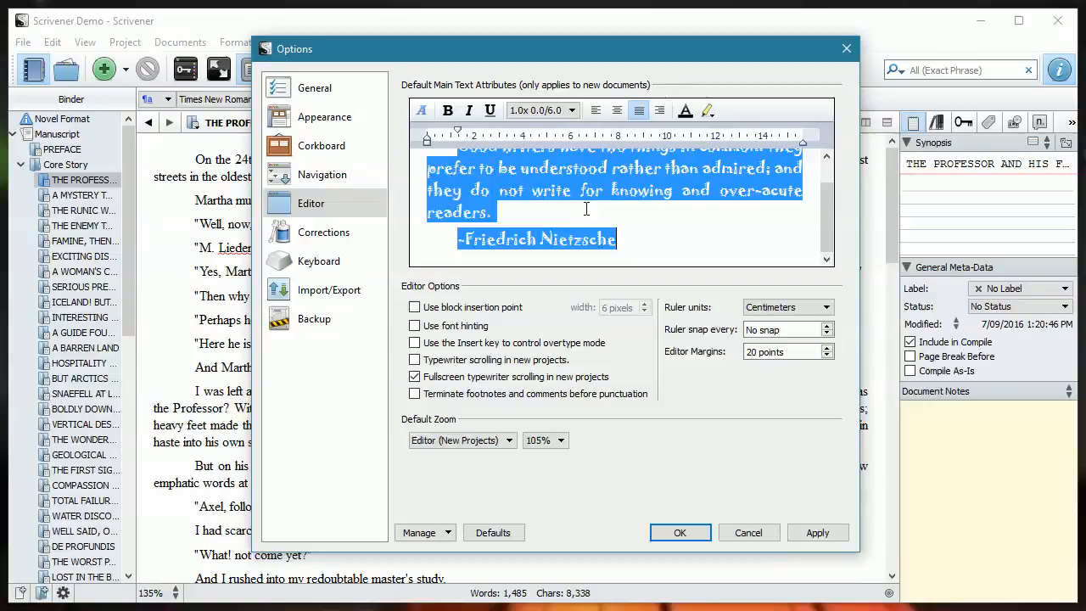
Step: Set the default text's left indentation to 3 cm and spacing after to 10 pt, applying the paragraph indentation too, and save the options
click(543, 116)
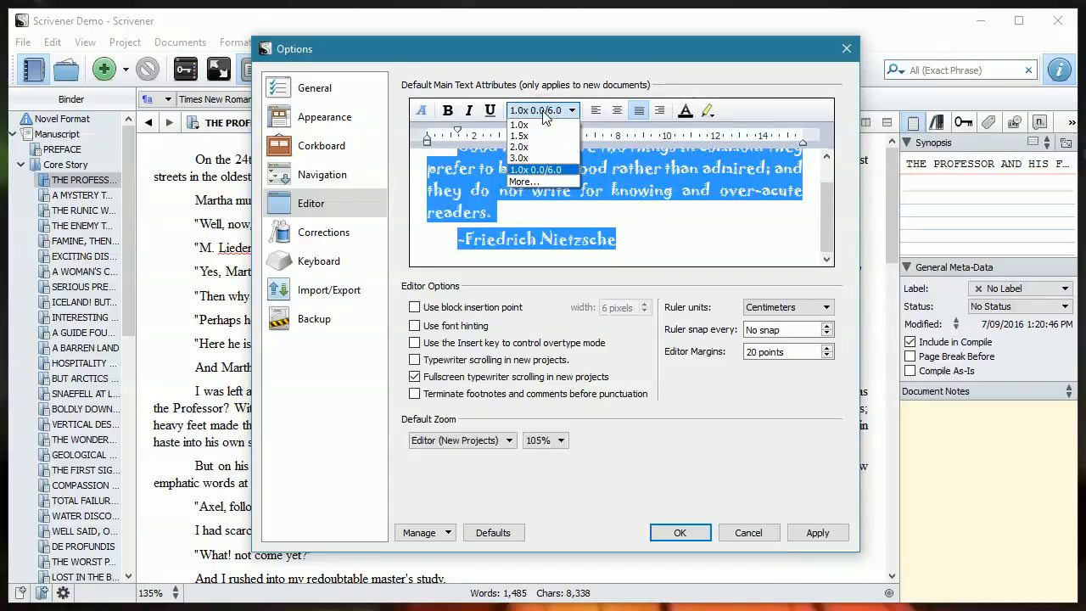
click(524, 183)
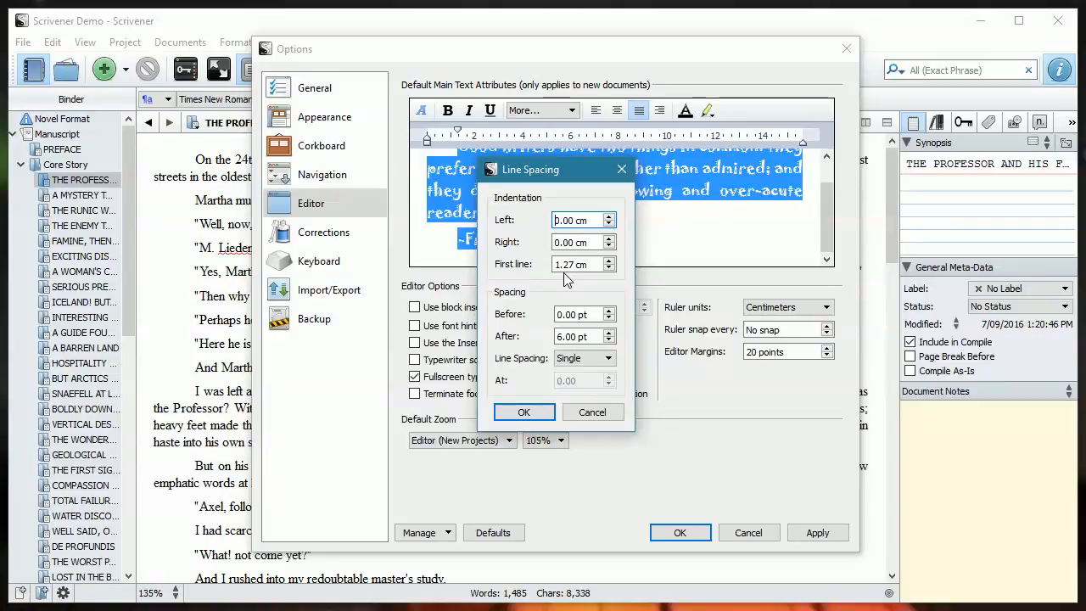
drag(592, 220, 526, 225)
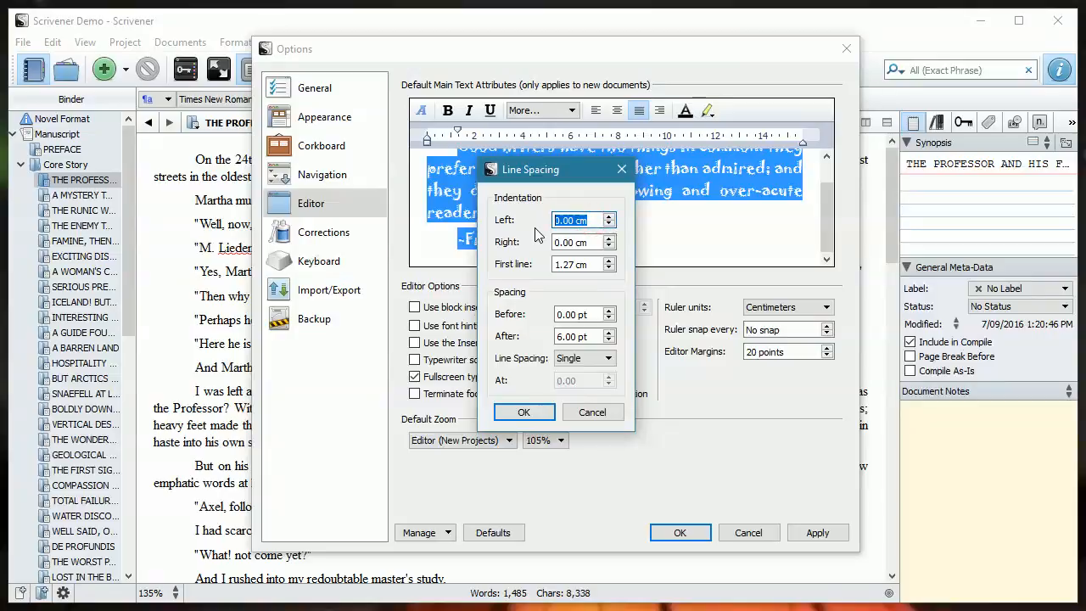
text(3)
click(563, 241)
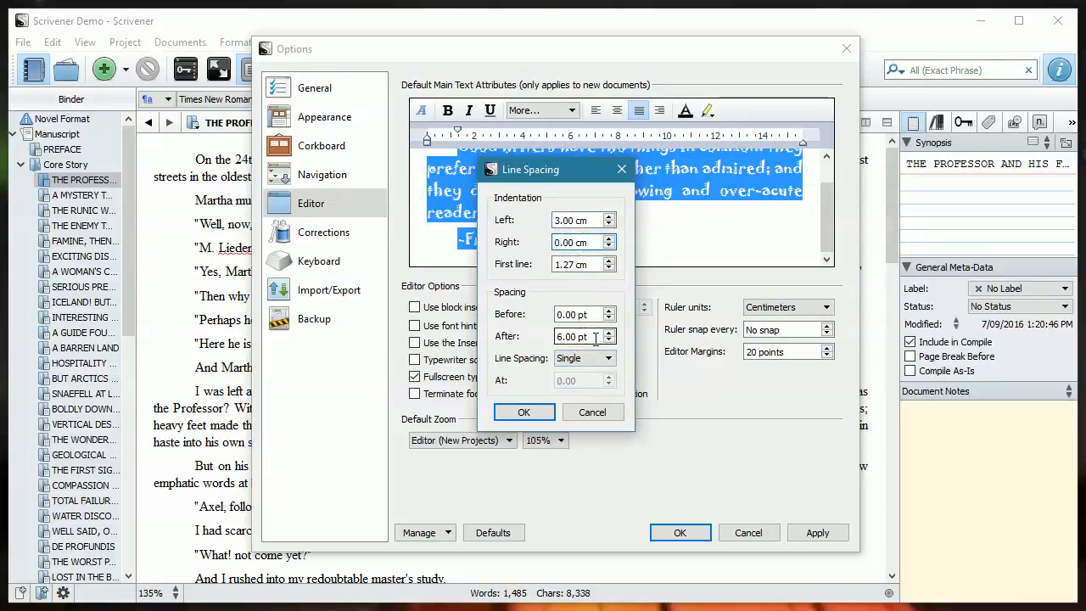
drag(596, 337, 552, 336)
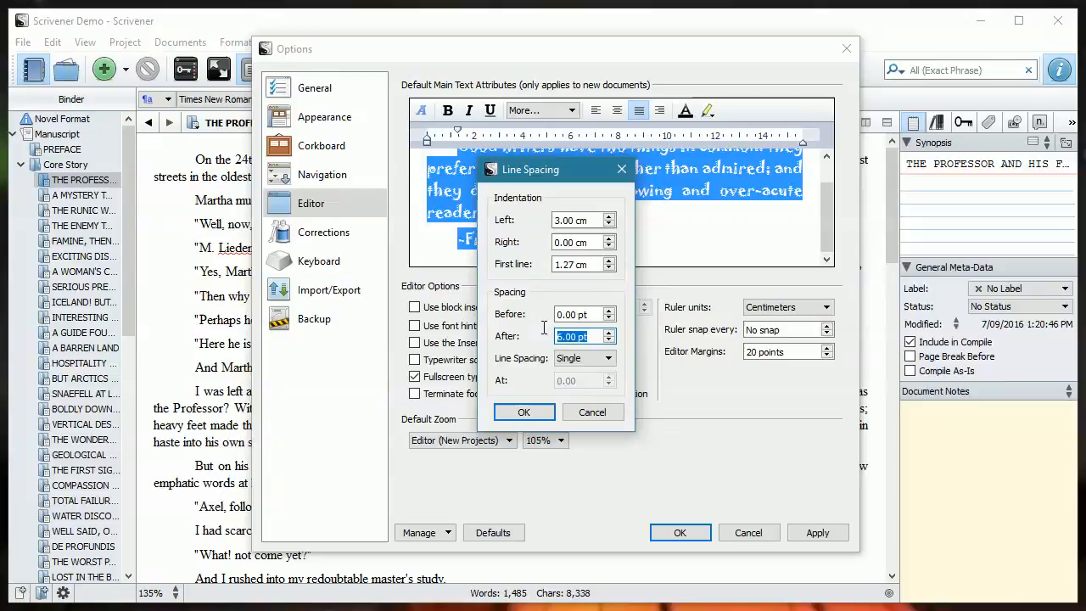
text(10)
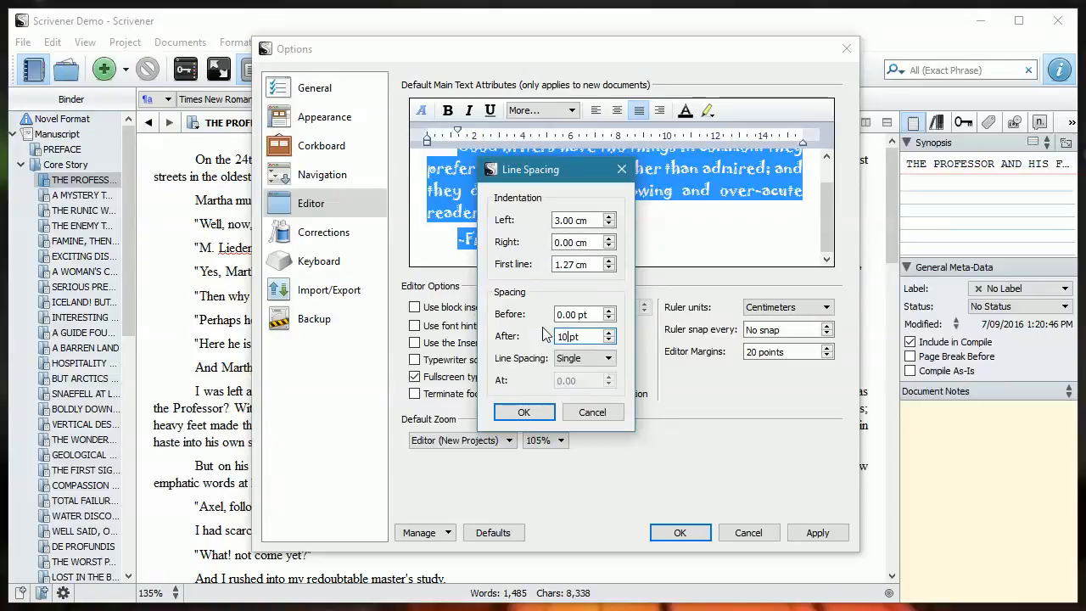
click(584, 314)
click(524, 414)
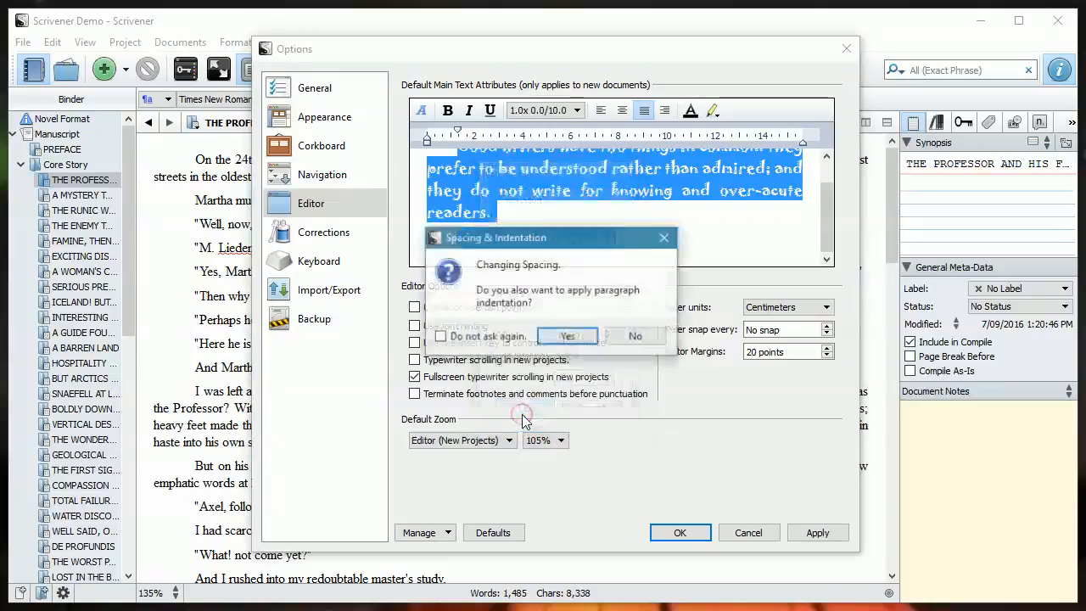
click(568, 336)
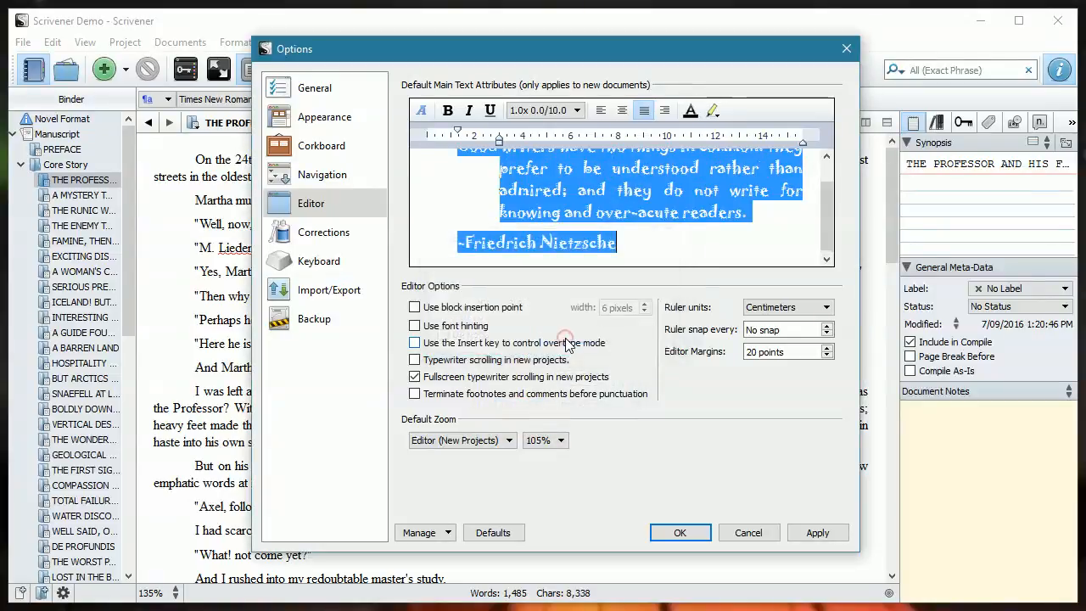
scroll(589, 257, up, 1)
scroll(588, 256, down, 1)
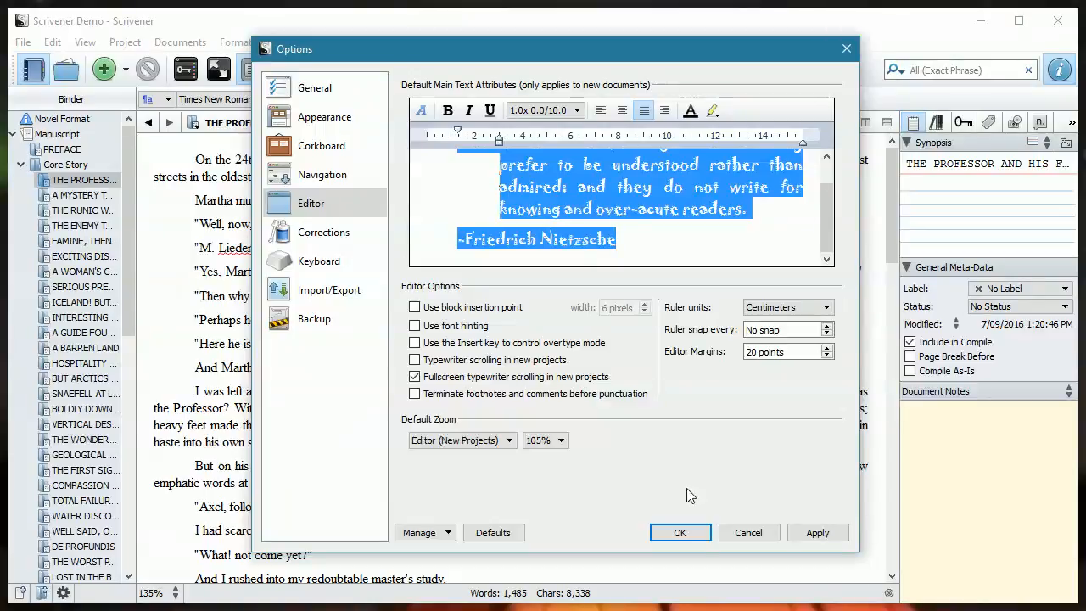
click(680, 533)
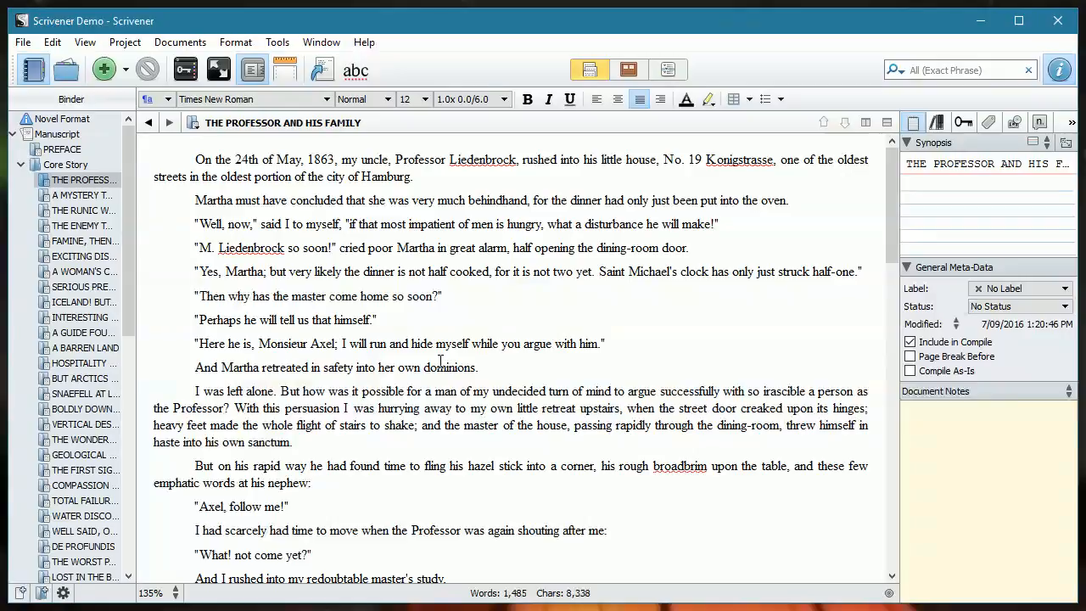
Step: Add a new text document named "Test" to the Core Story folder
click(57, 169)
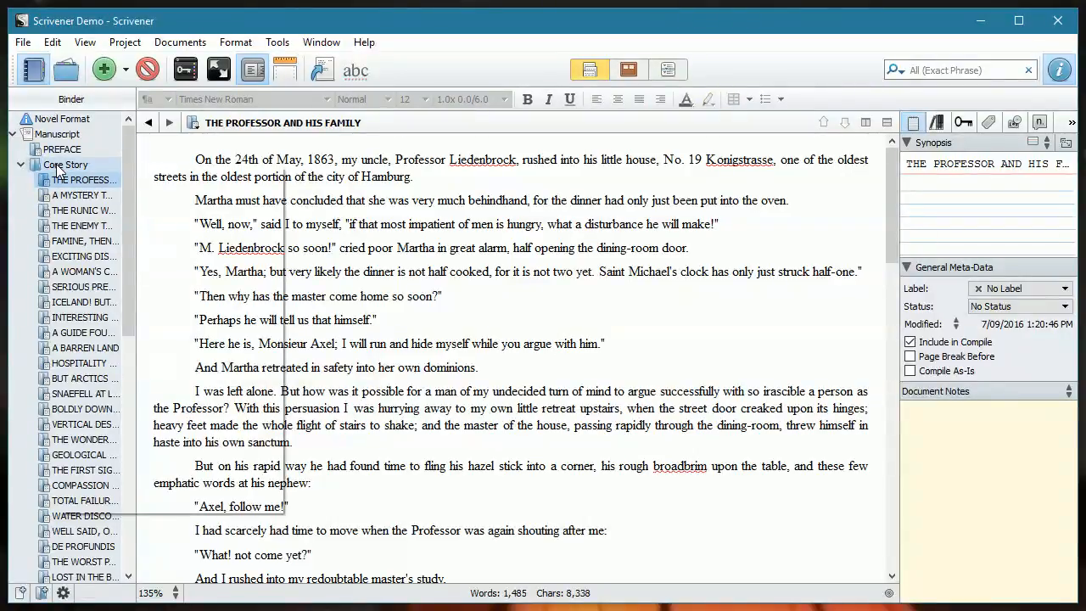
right_click(57, 169)
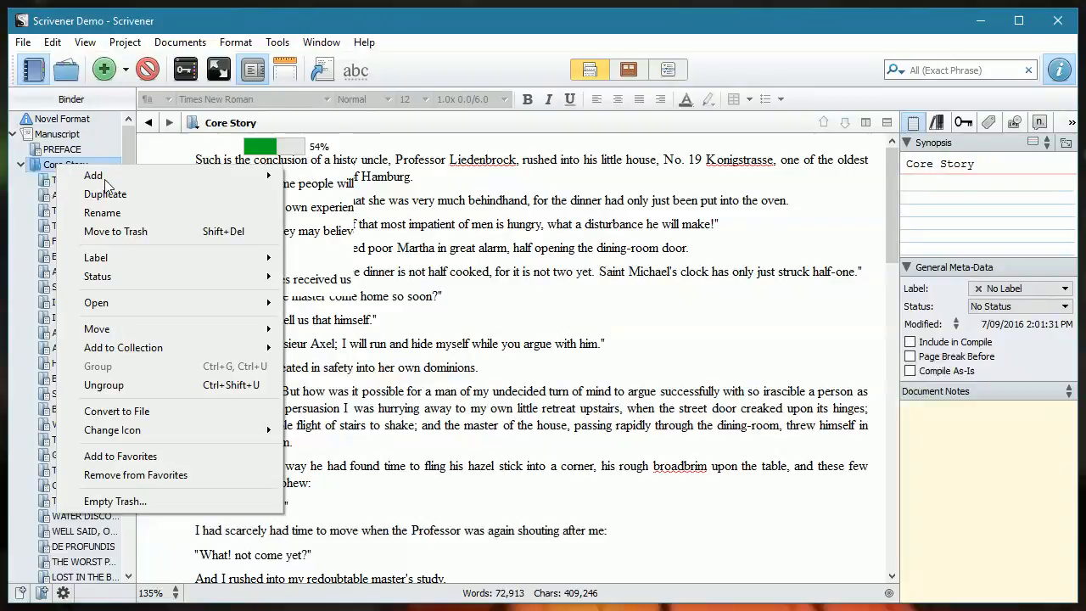
mouse_move(96, 182)
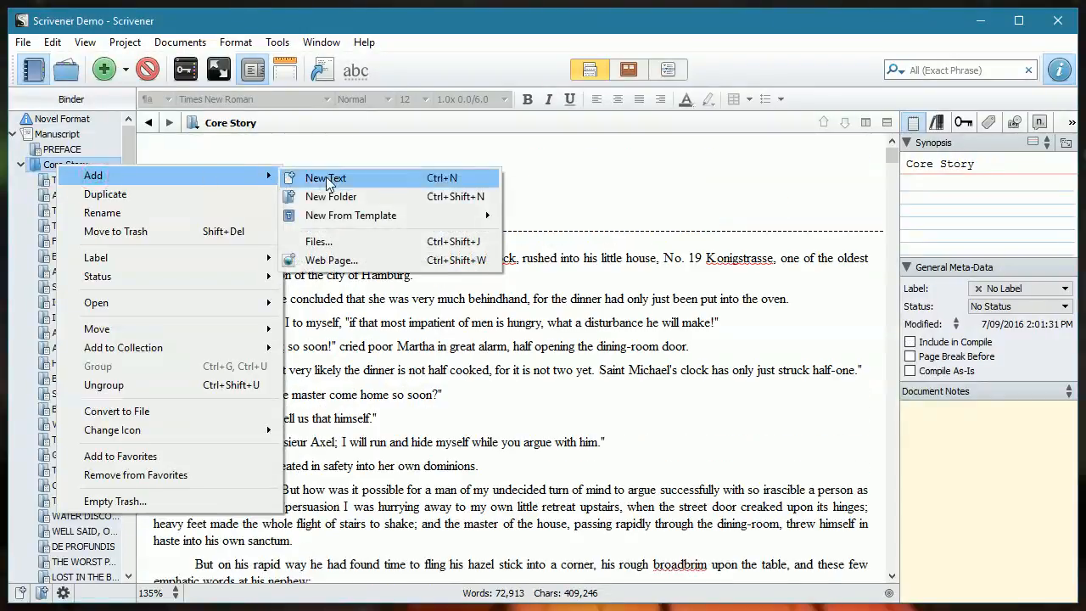
click(322, 177)
text(Test)
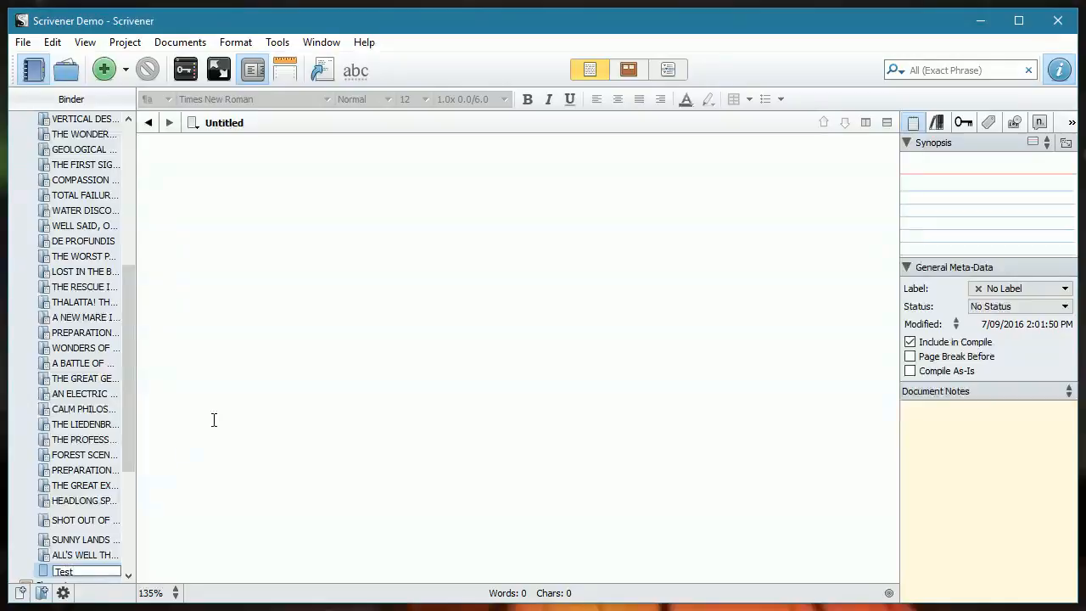
key(Return)
Step: Enter the sample text "DFAF Rfhdre lhh erljh vhraelr khvh" in the Test document to try out the default formatting
click(234, 381)
text(DFAF Rfhdr)
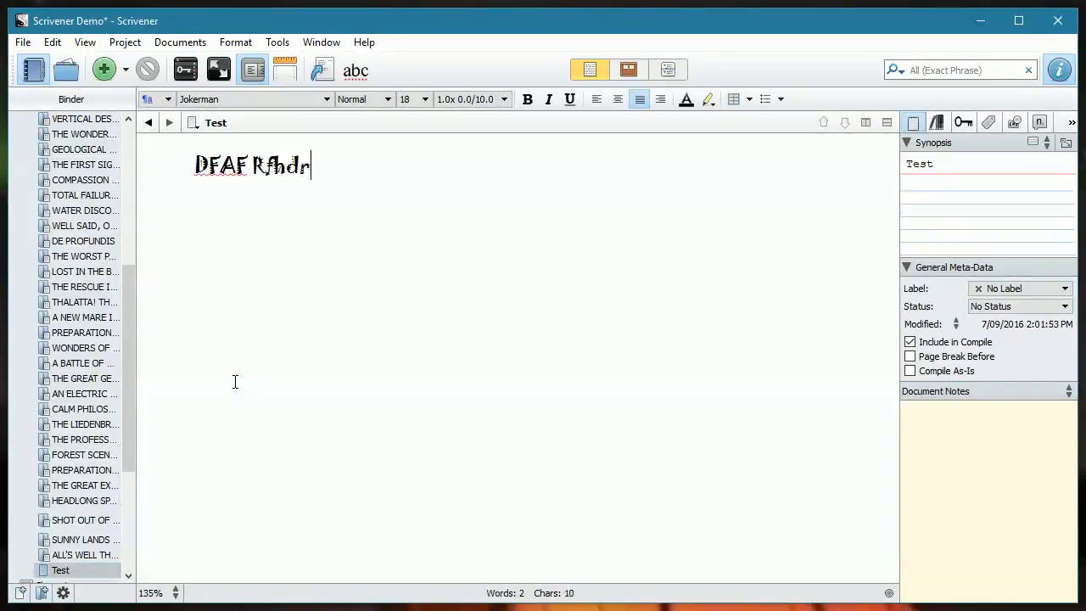
text(e Ihh erljh v)
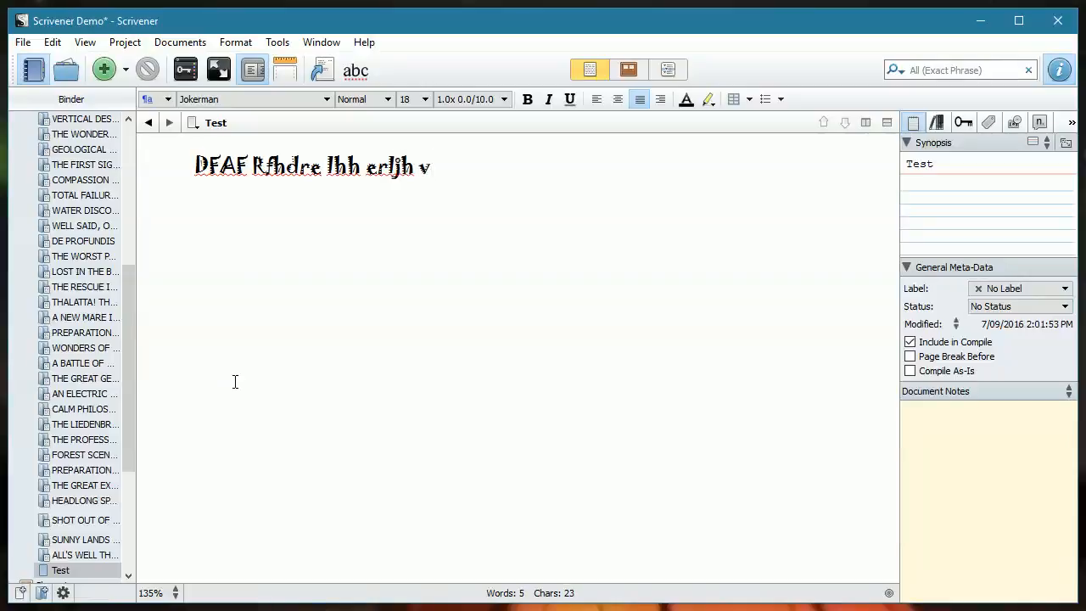
text(hraelr khvh)
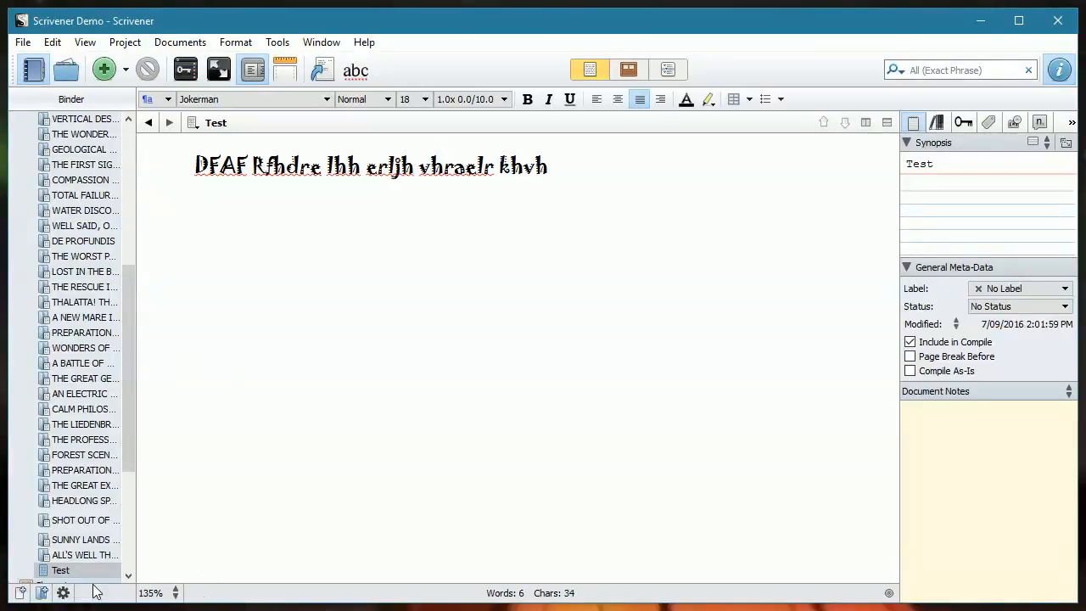
Step: Move the Test document to the trash
click(69, 573)
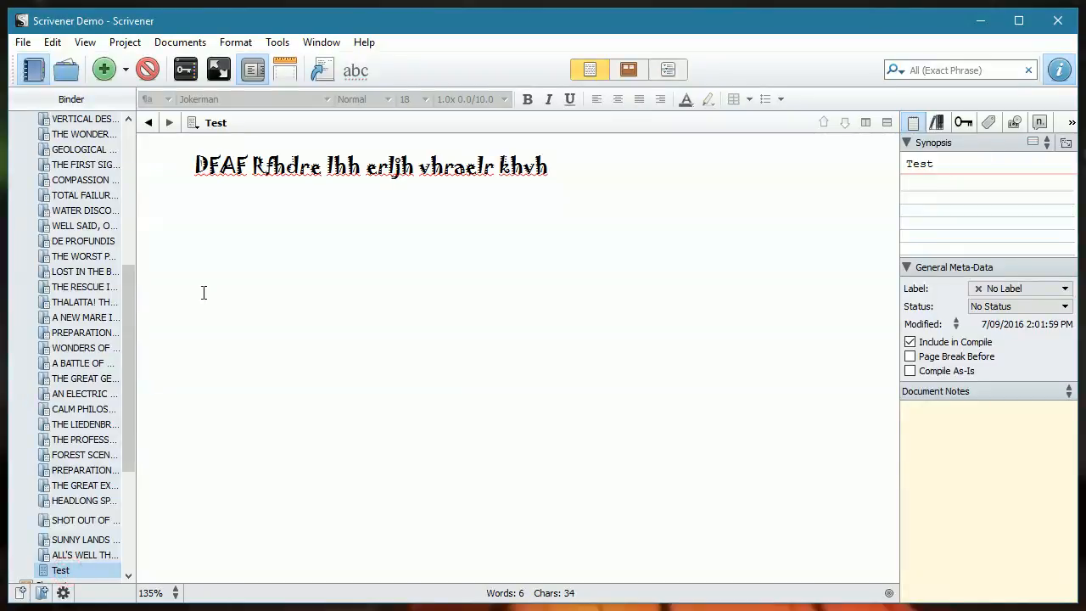
click(148, 70)
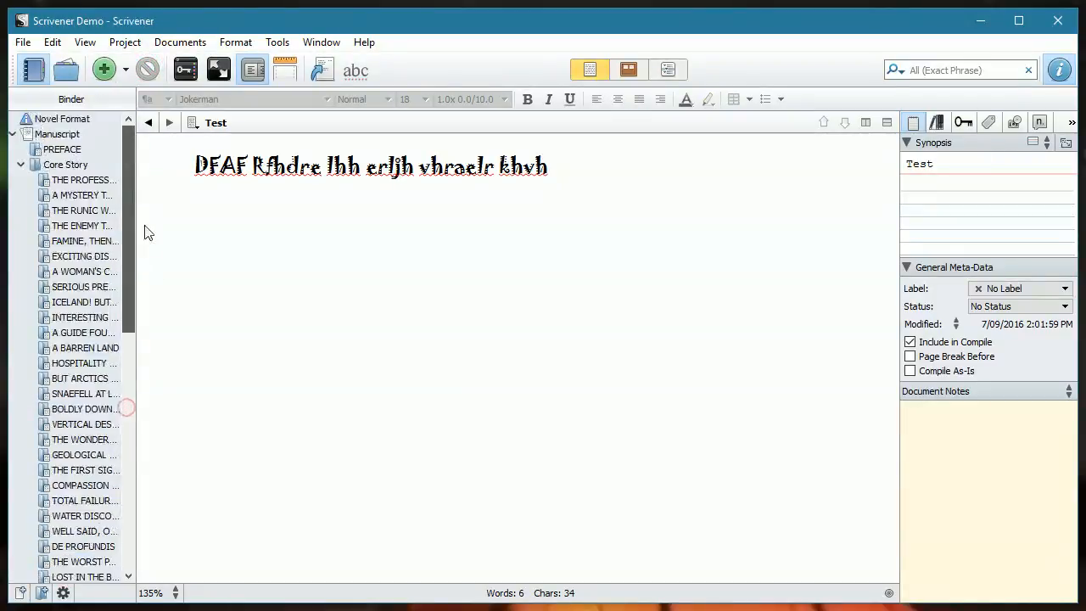
Step: Convert the formatting of "THE PROFESSOR AND HIS FAMILY" to the default text style without any preserve options
click(74, 181)
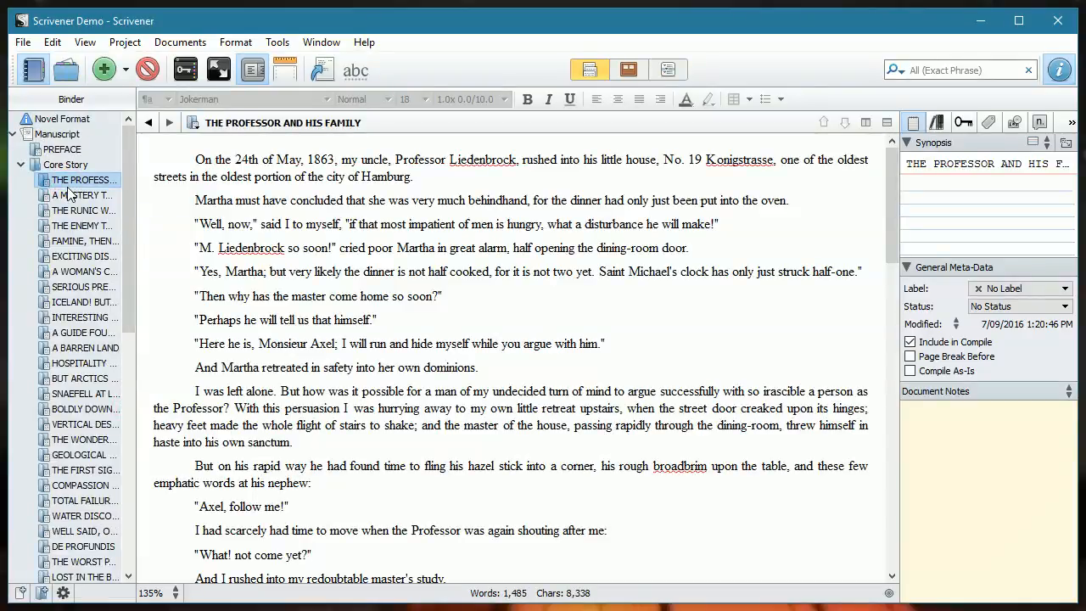
click(237, 166)
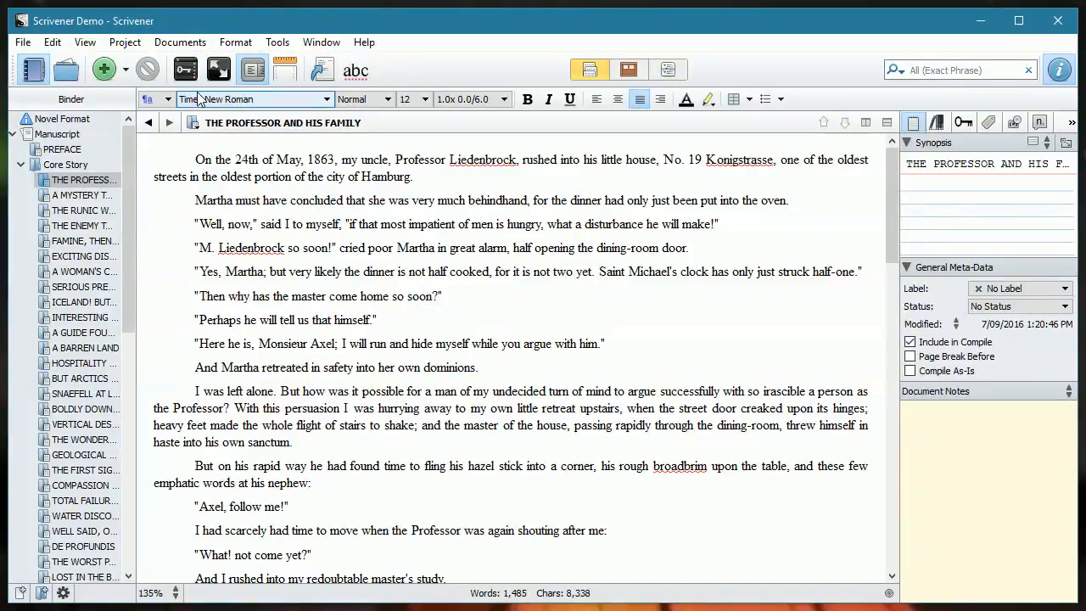
click(171, 47)
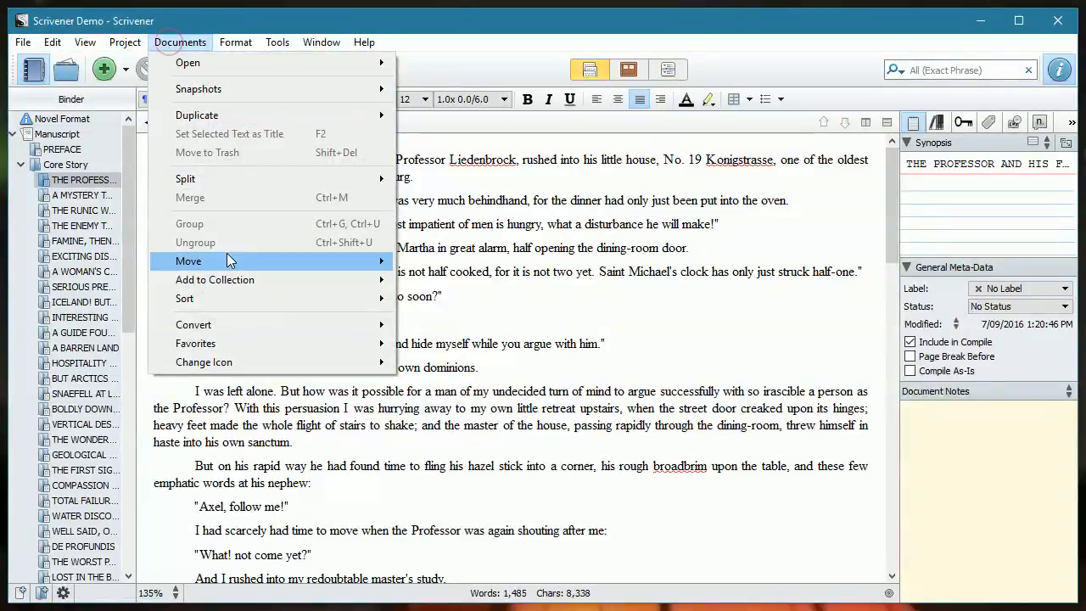
mouse_move(197, 327)
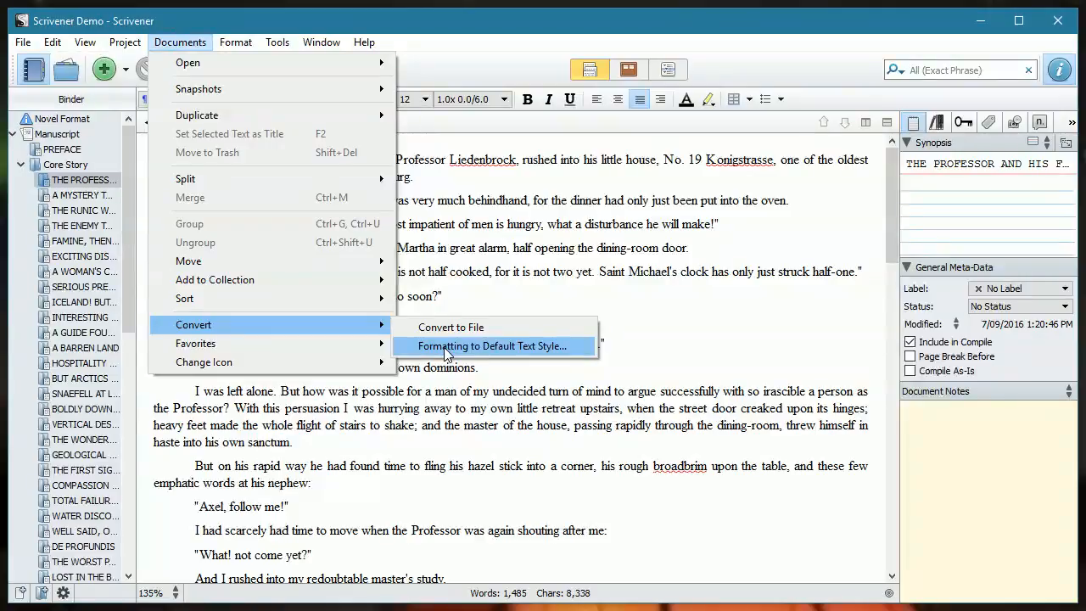
click(446, 349)
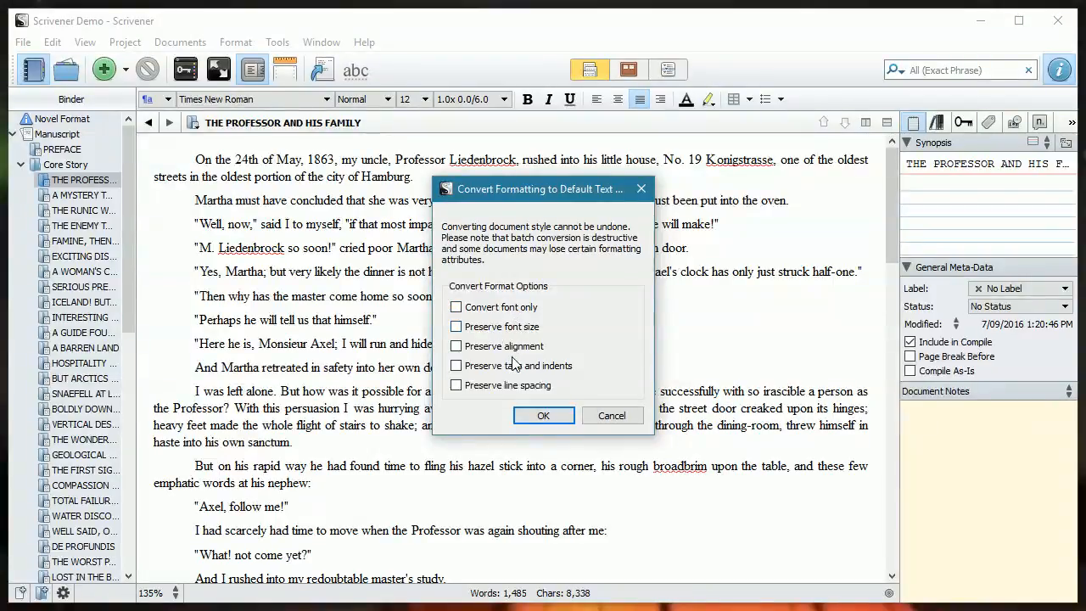
click(544, 416)
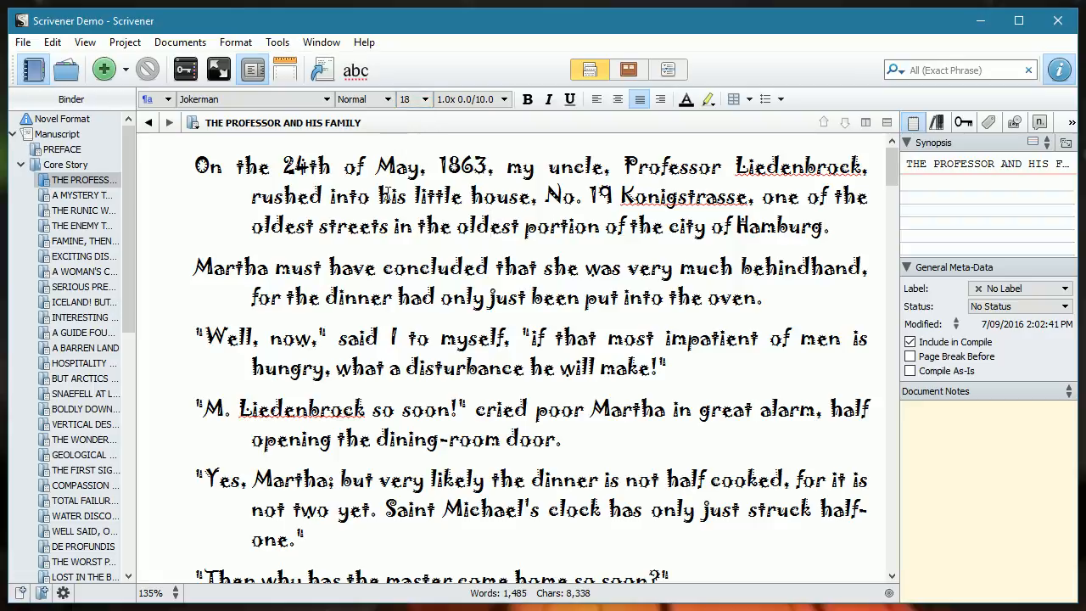
Step: Open the manuscript's compile settings and choose Scrivener Demo as the format
click(330, 75)
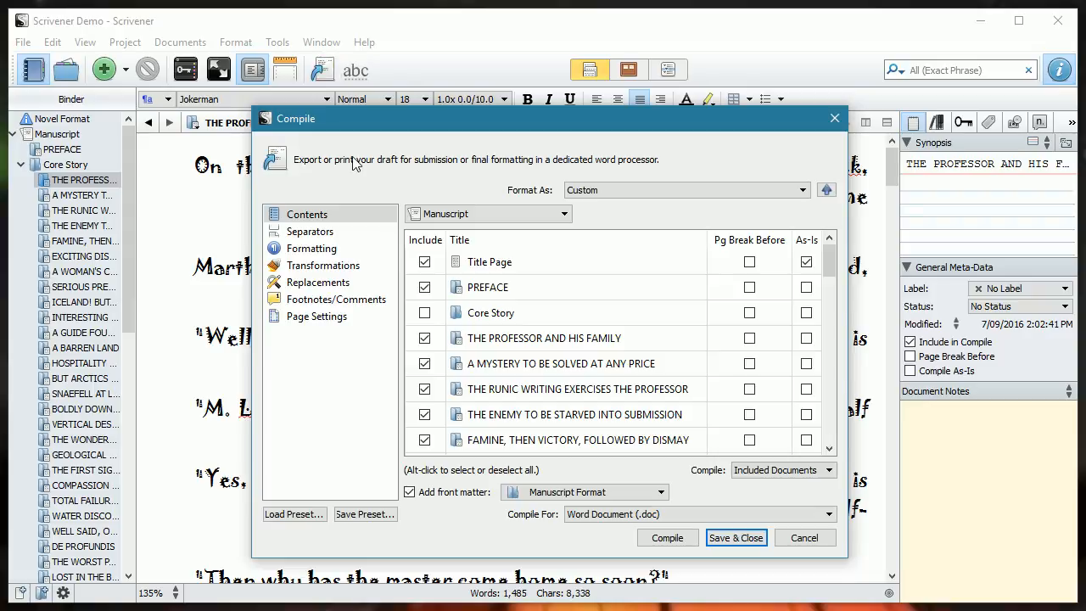
click(748, 195)
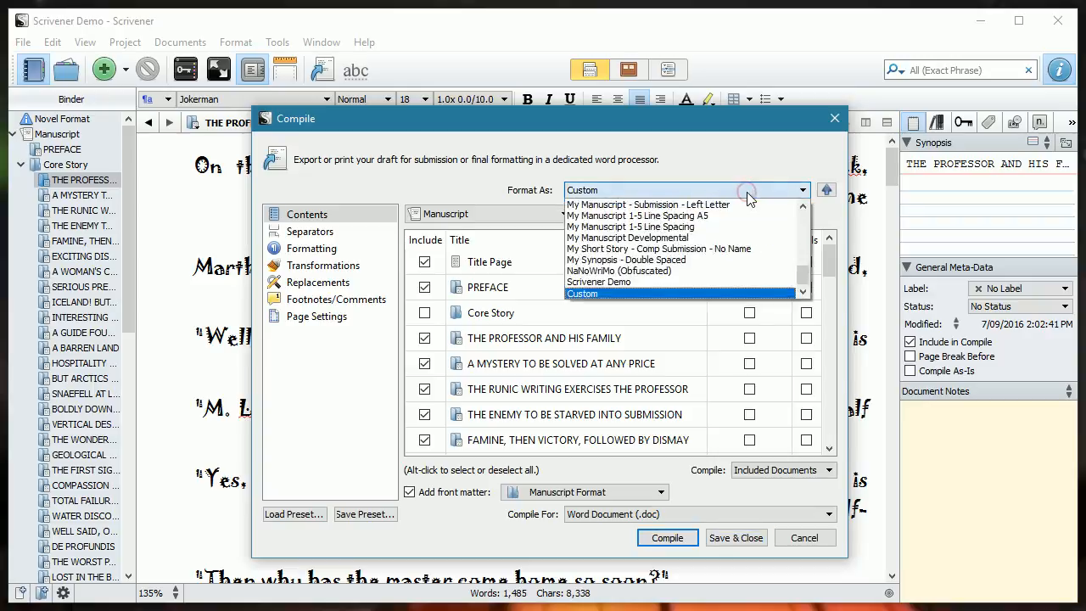
click(608, 286)
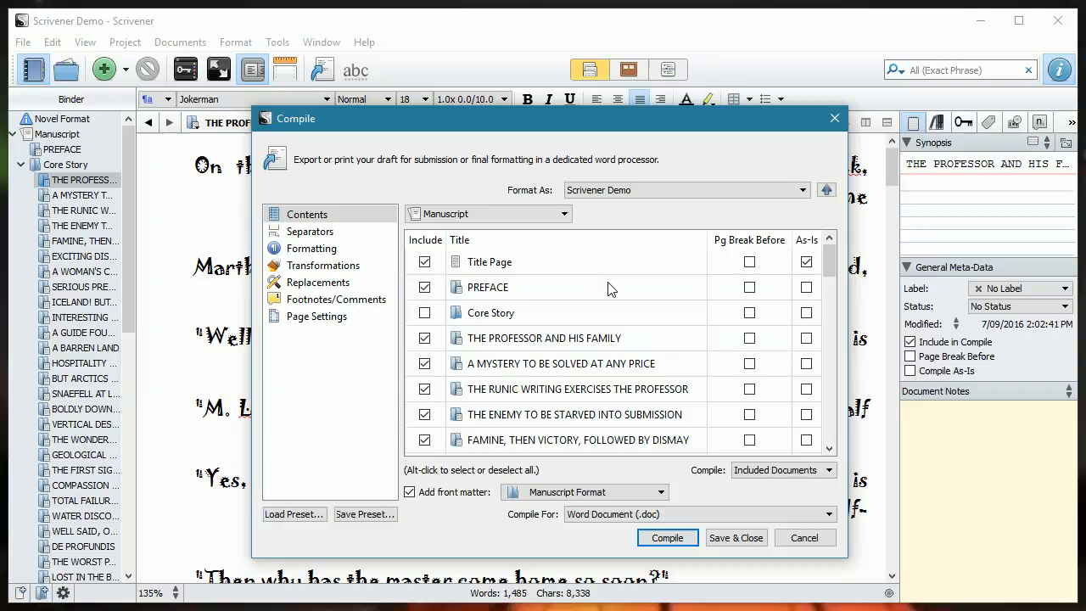
Step: Compile the manuscript to a Word .doc file named "Jules Verne" on the Desktop
click(661, 543)
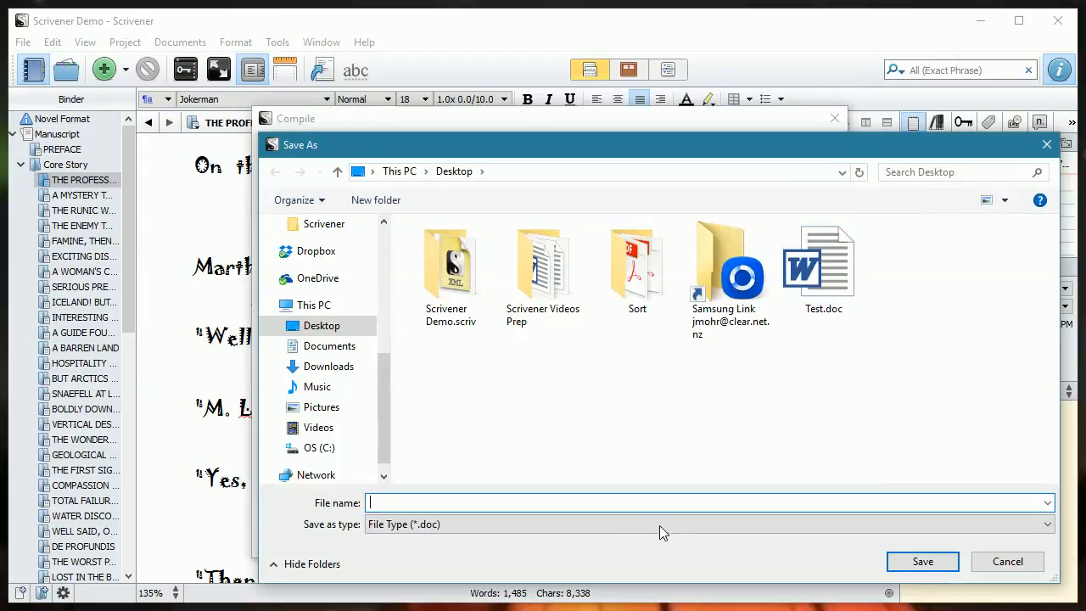
text(Jud)
key(BackSpace)
text(l)
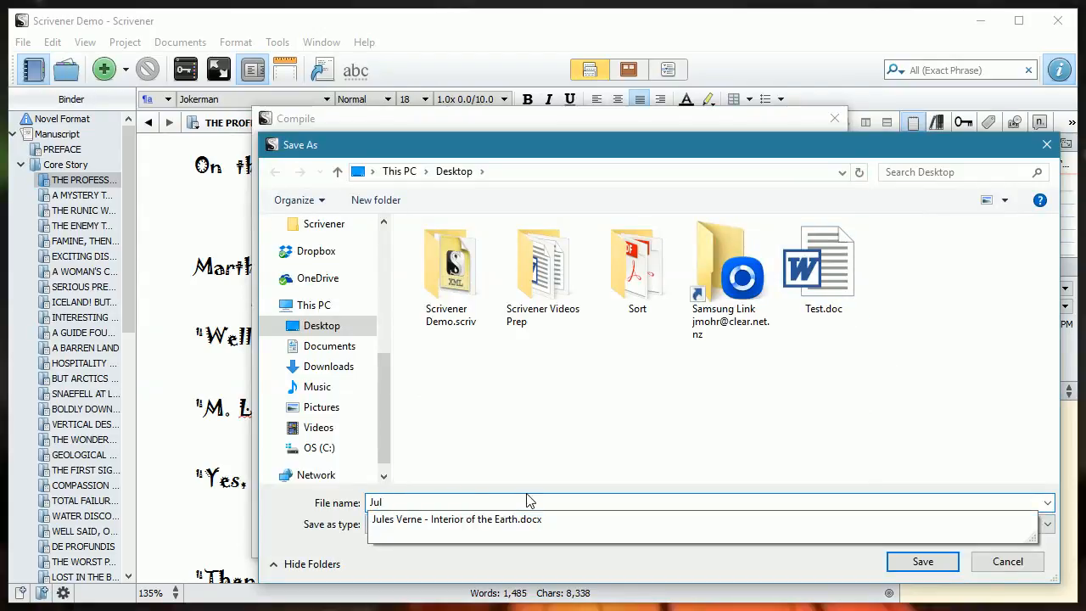
text(es Verne)
click(623, 564)
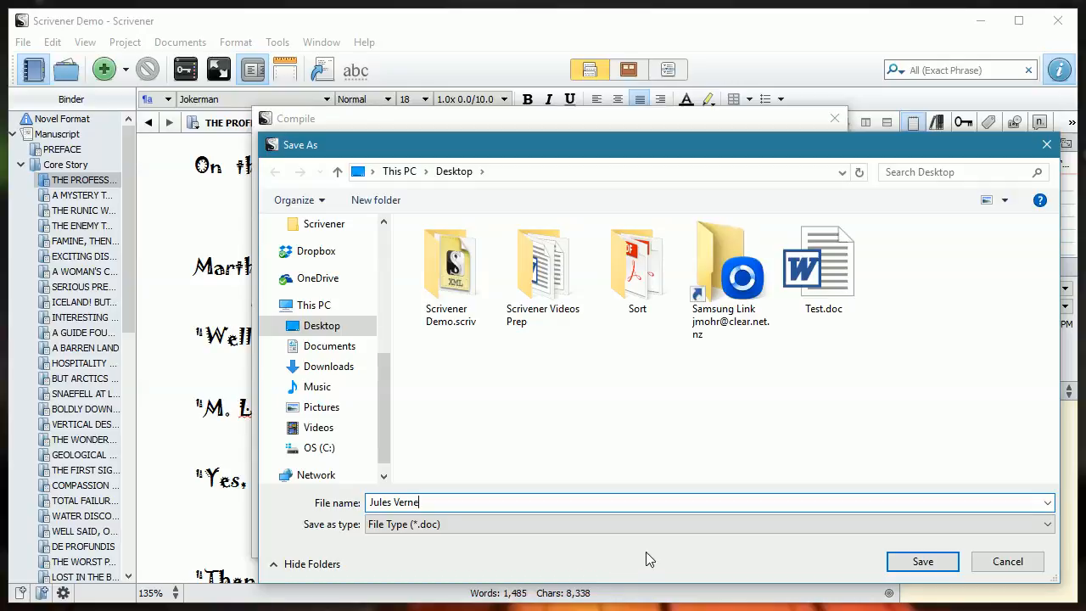
click(919, 570)
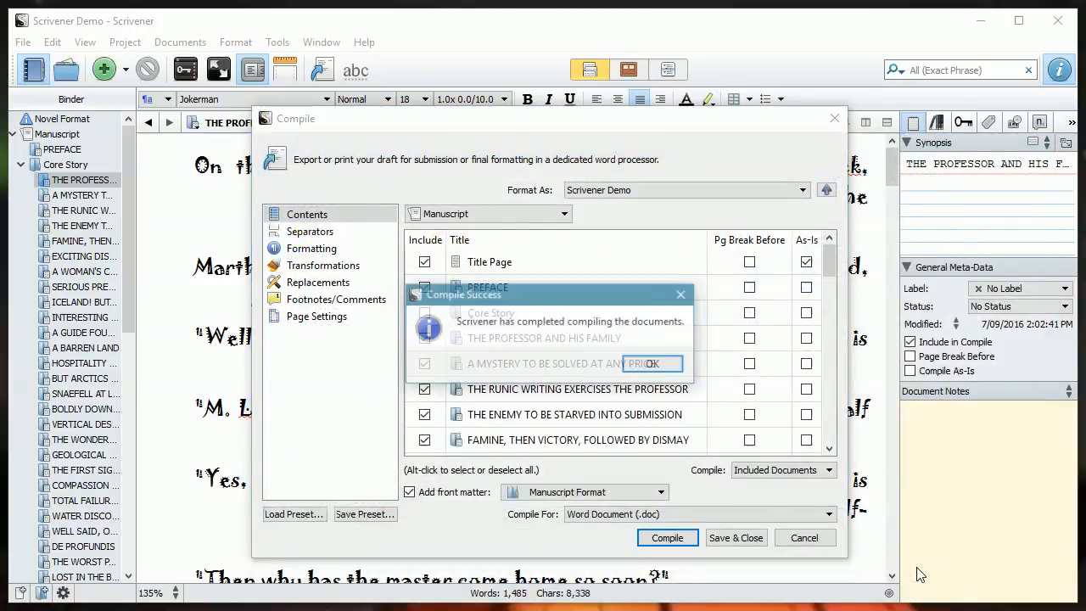
click(668, 374)
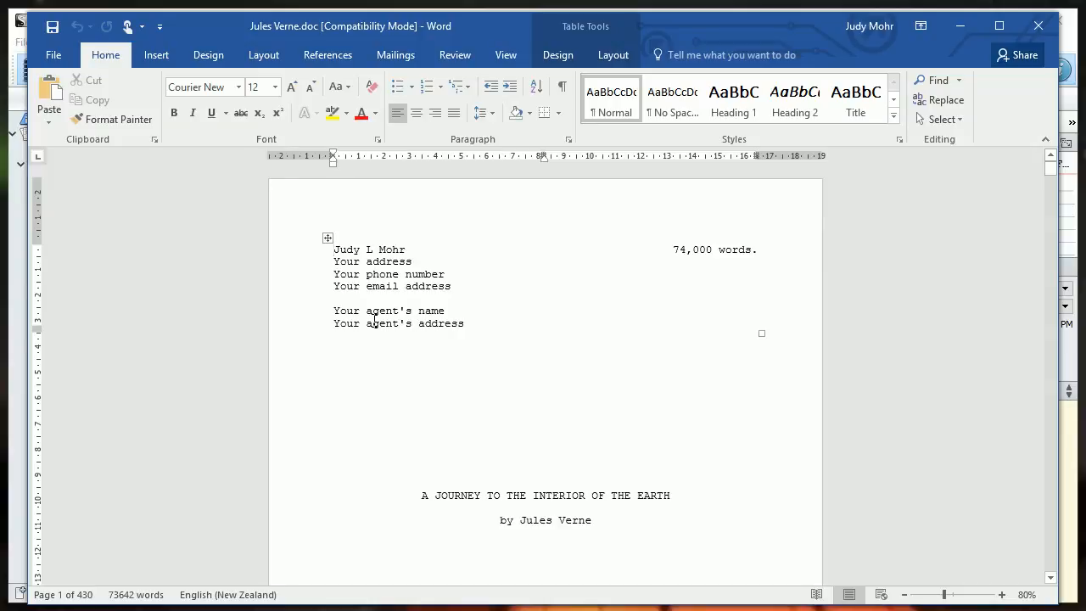
Step: Examine the title page, preface and Chapter One formatting of the compiled Jules Verne.doc in Word, and close the document
scroll(374, 321, down, 10)
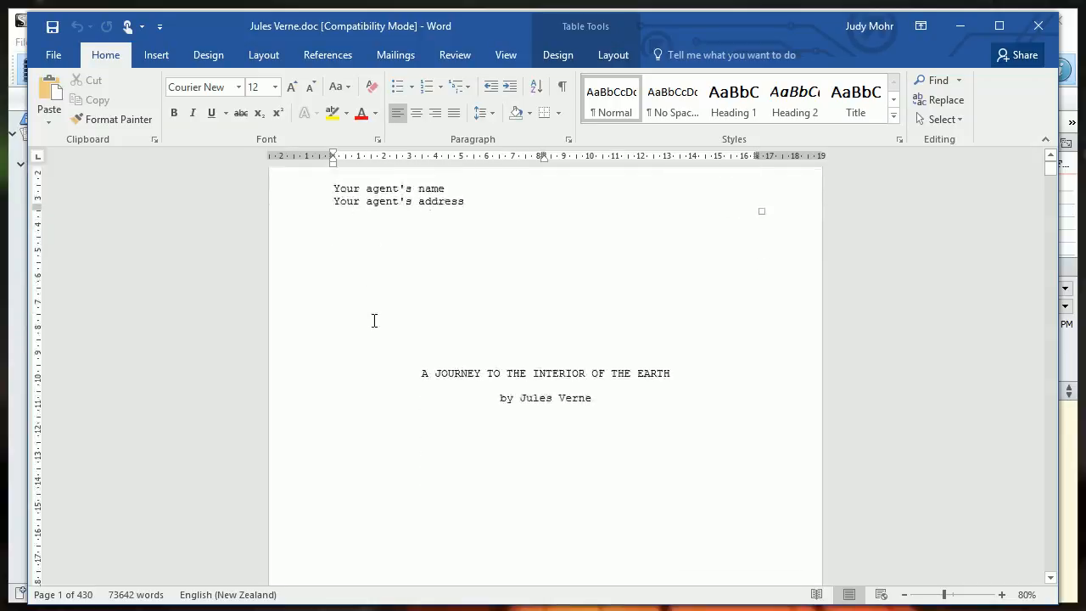
scroll(375, 321, down, 10)
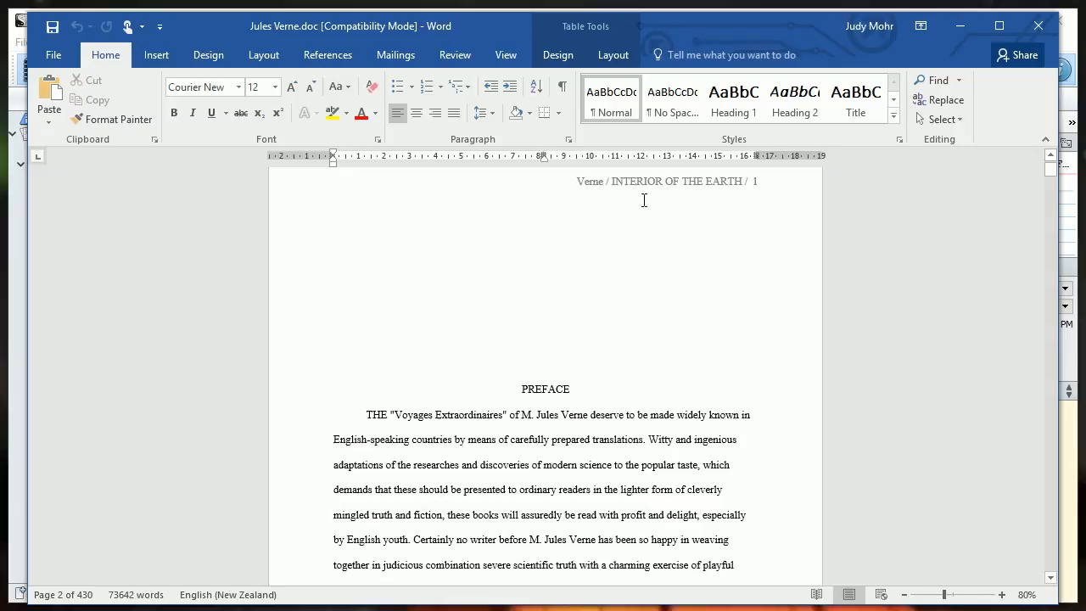
scroll(655, 322, down, 10)
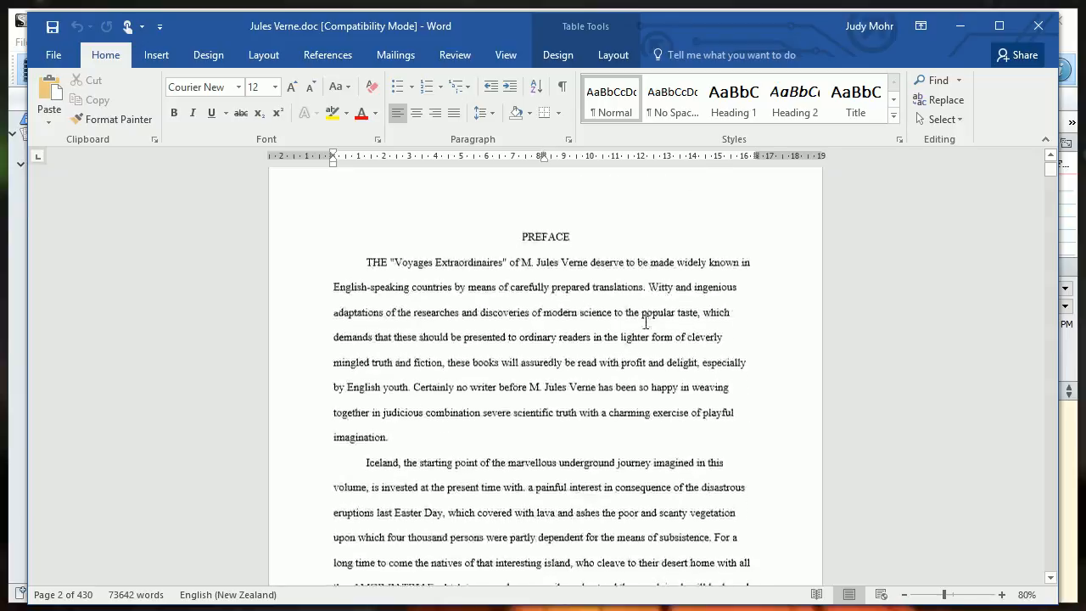
scroll(647, 322, down, 10)
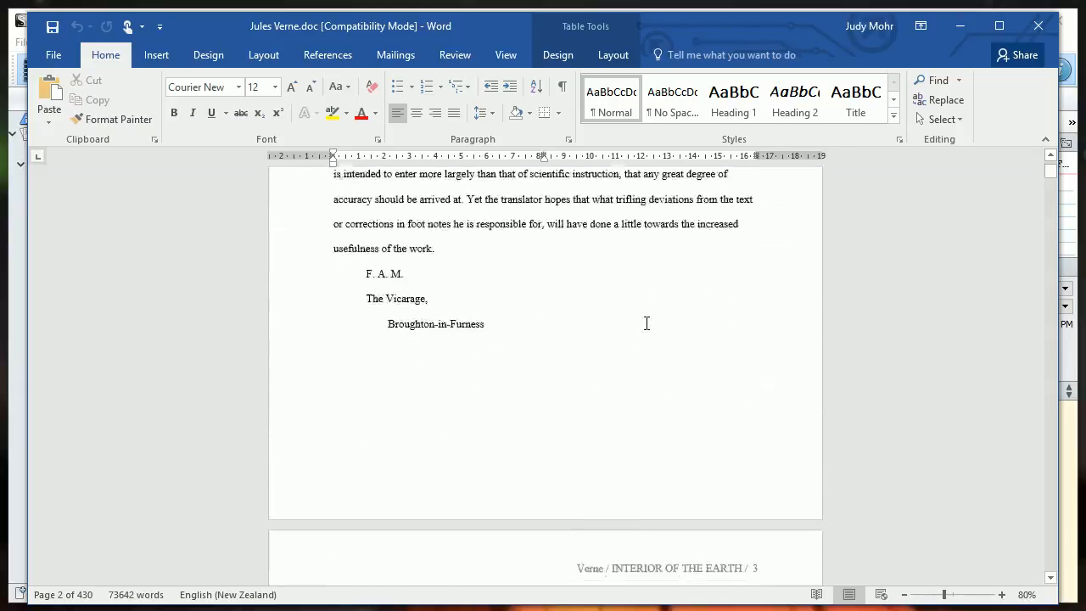
scroll(645, 329, down, 3)
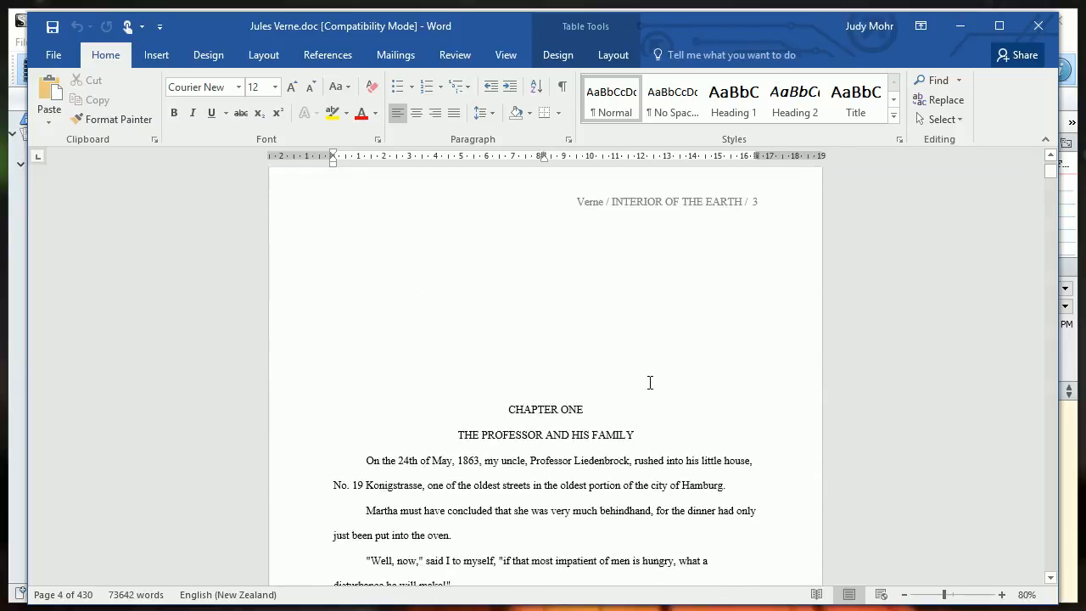
scroll(650, 383, down, 6)
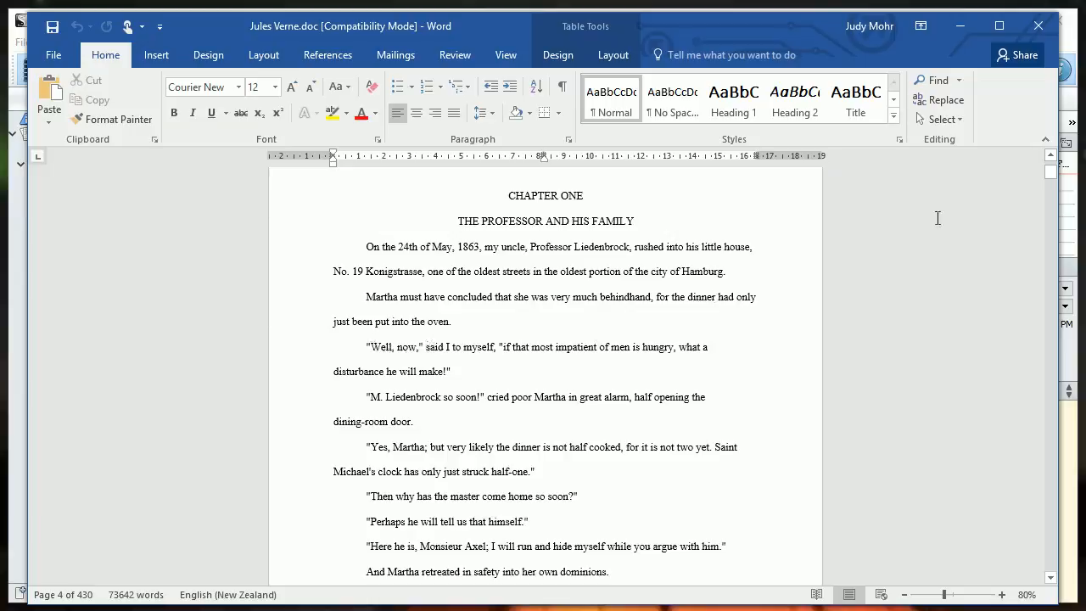
click(1047, 27)
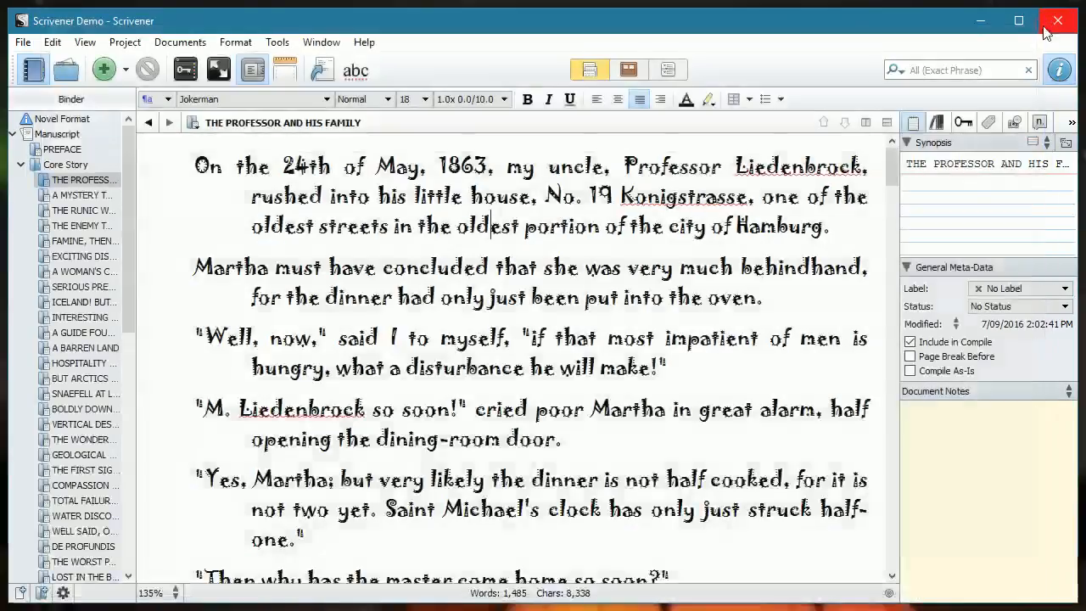
Step: Enable smart quotes in Scrivener's Corrections options
click(277, 43)
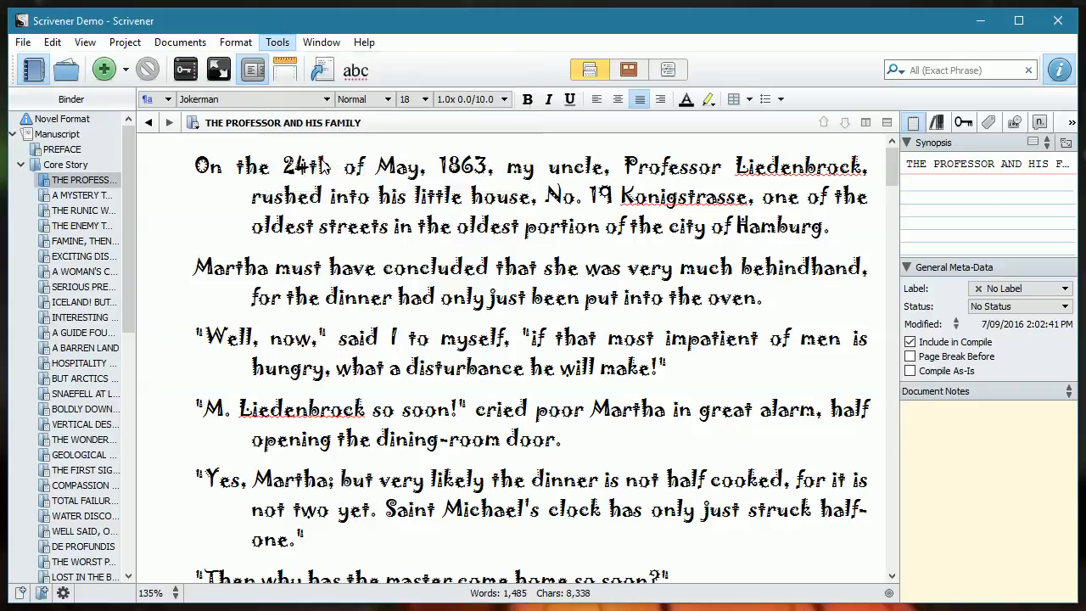
click(297, 153)
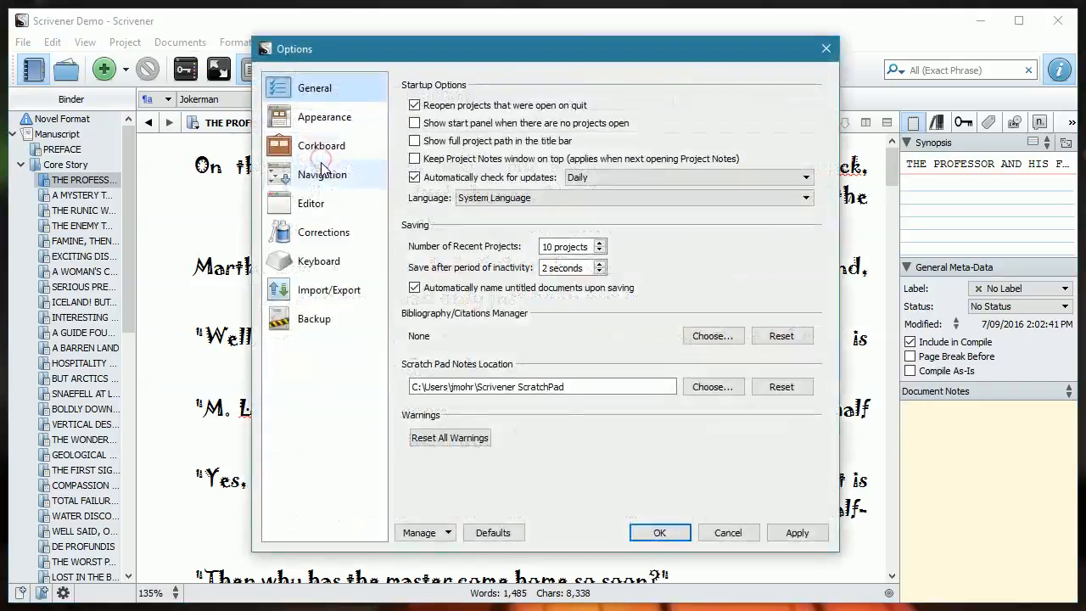
click(312, 237)
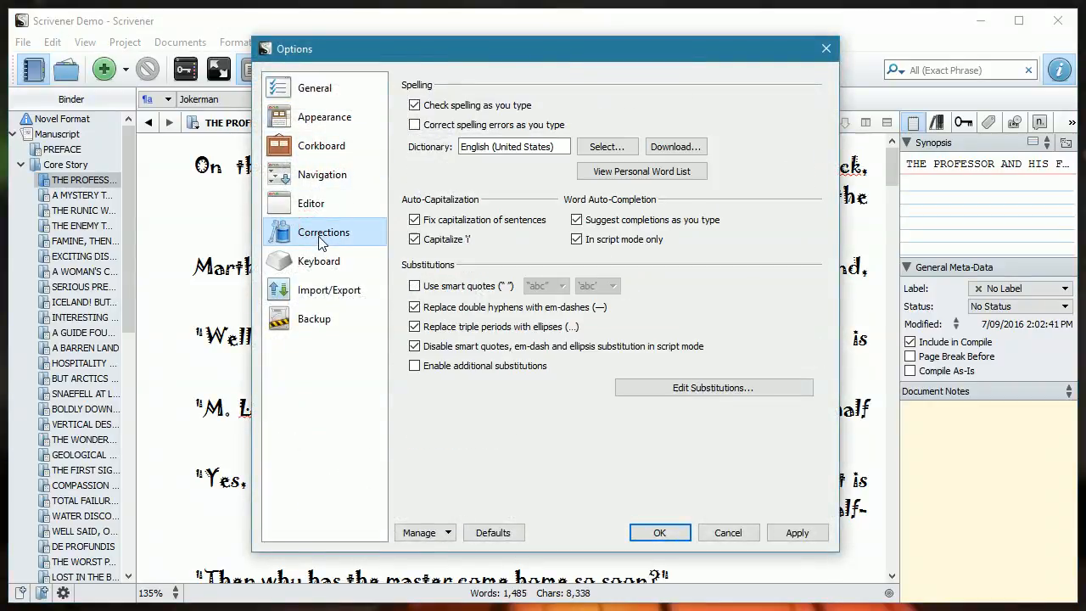
click(414, 287)
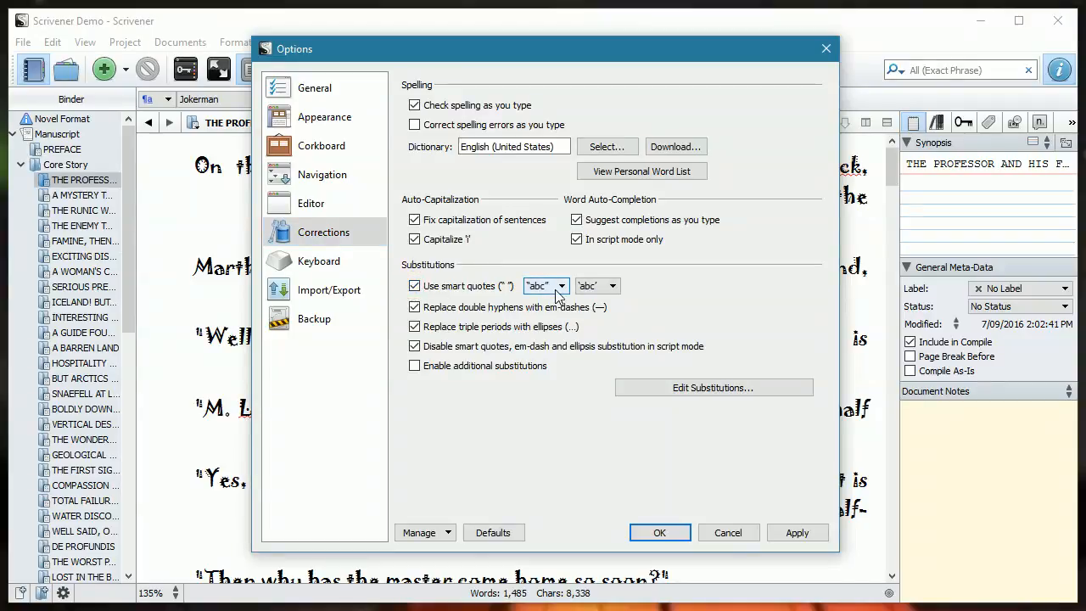
Step: Set the double smart quotes to the 「abc」 style and the single ones to the 『abc』 style, and save the options
click(562, 289)
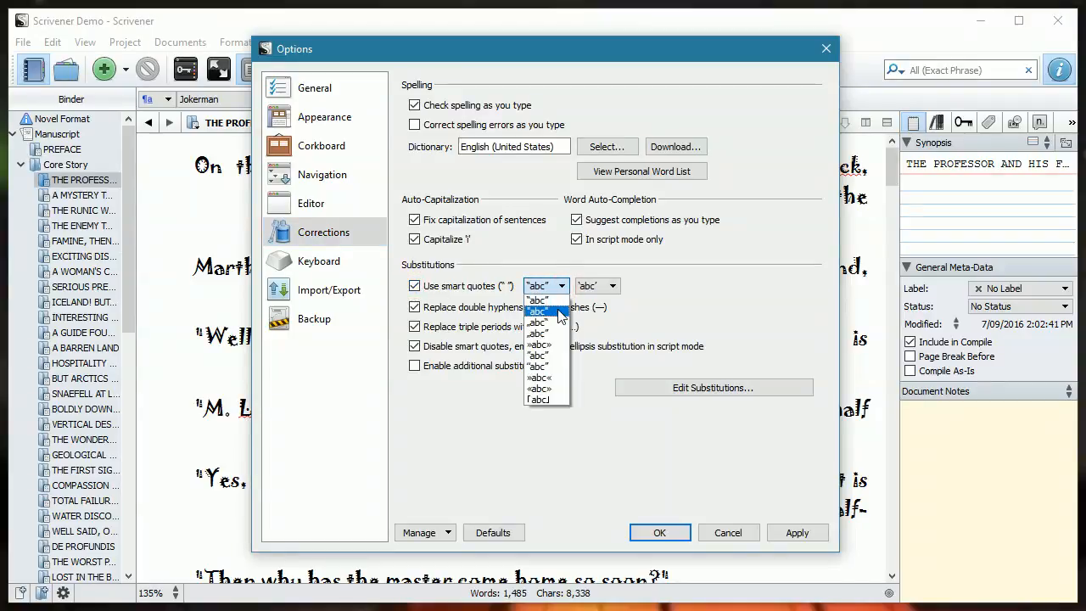
click(535, 399)
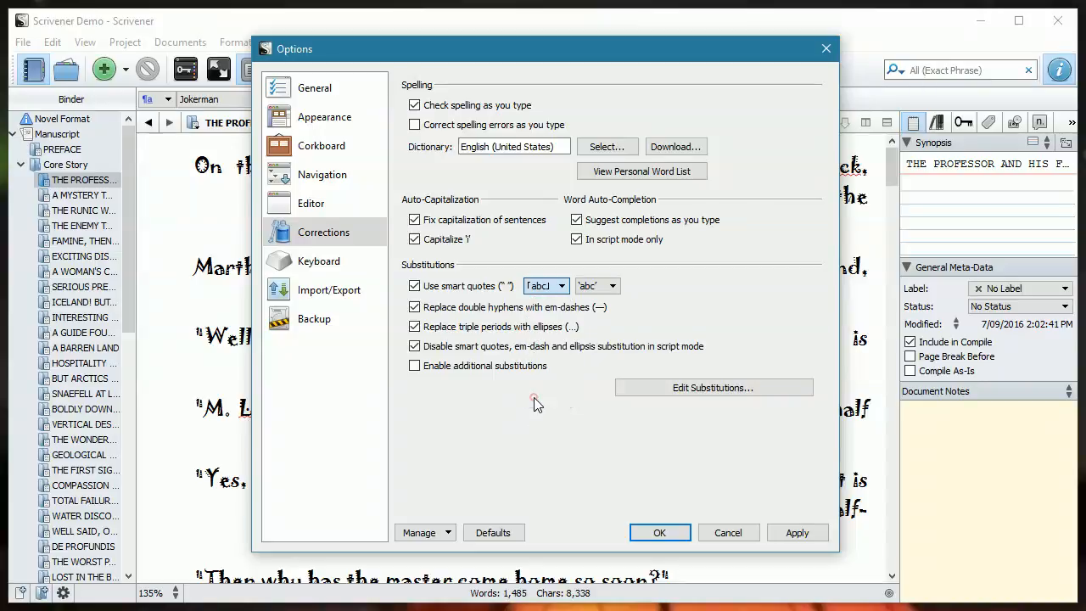
click(609, 286)
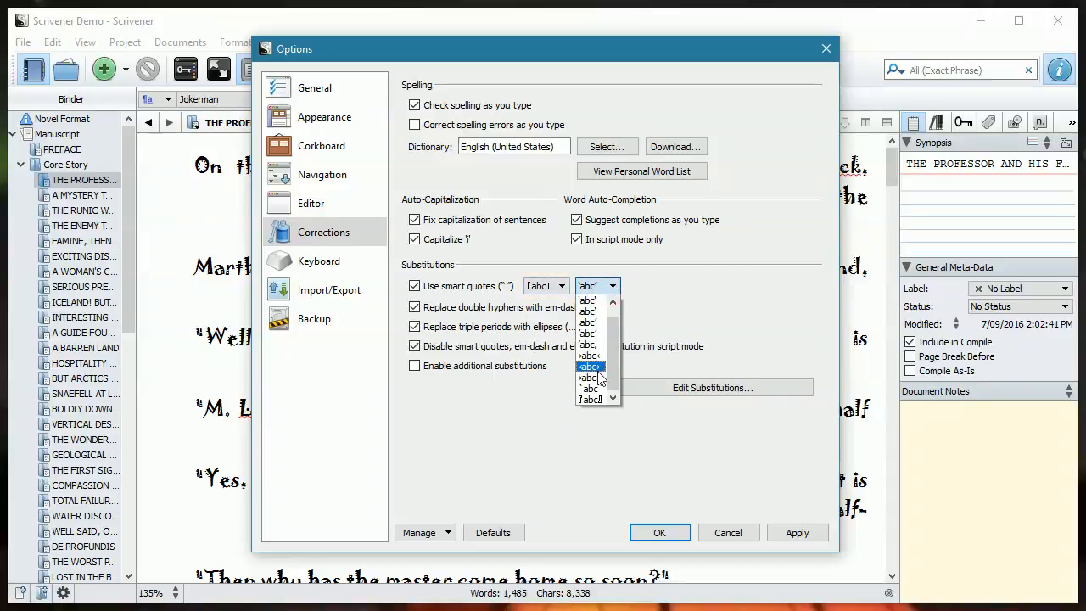
click(590, 399)
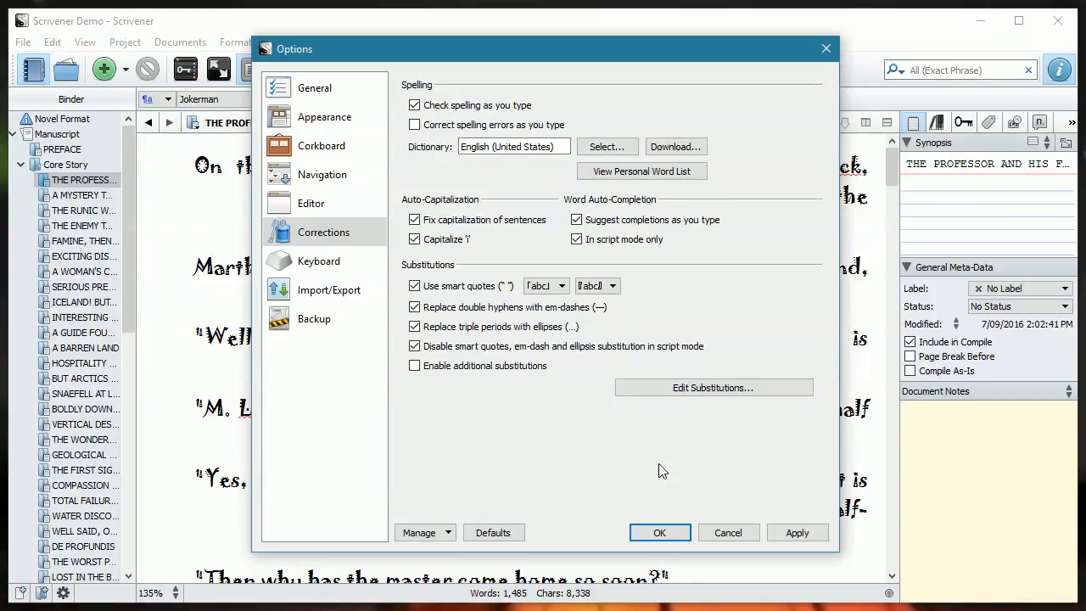
click(660, 532)
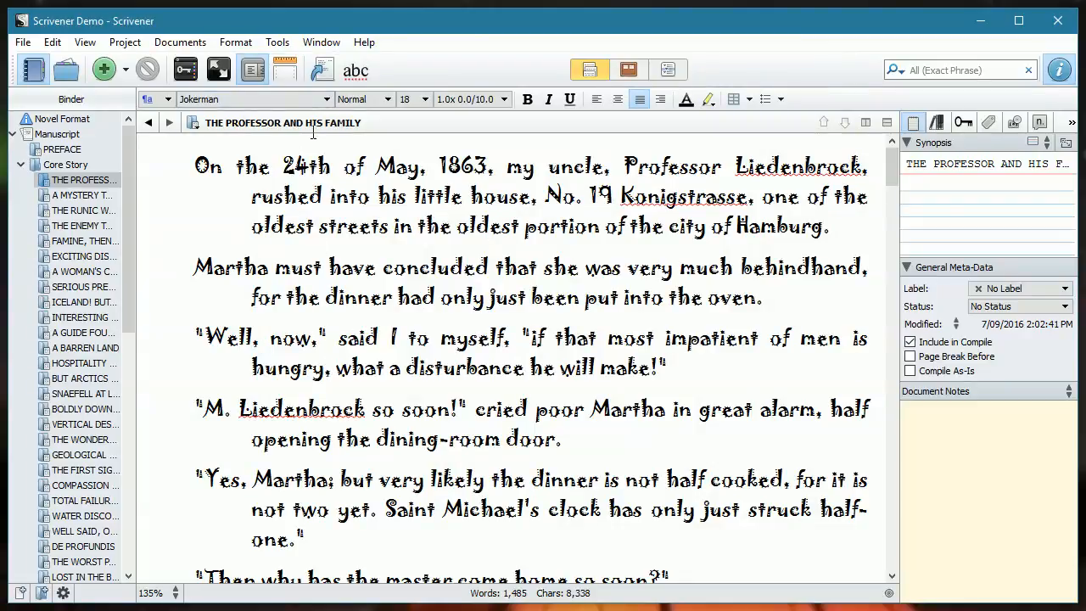
Step: Convert the quotes in "THE PROFESSOR AND HIS FAMILY" to smart quotes
click(533, 296)
click(235, 42)
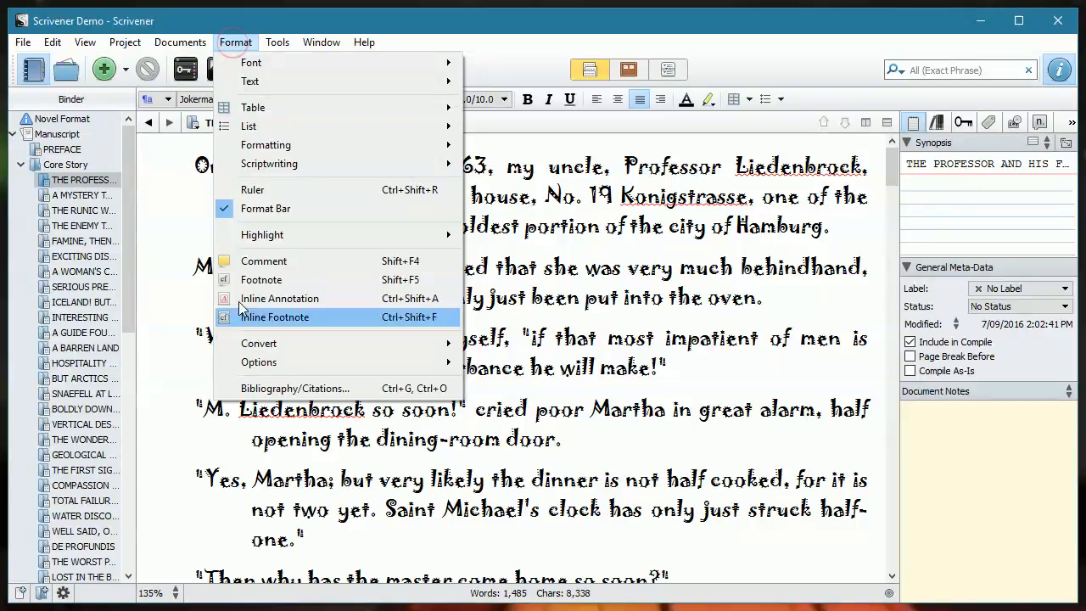
mouse_move(254, 353)
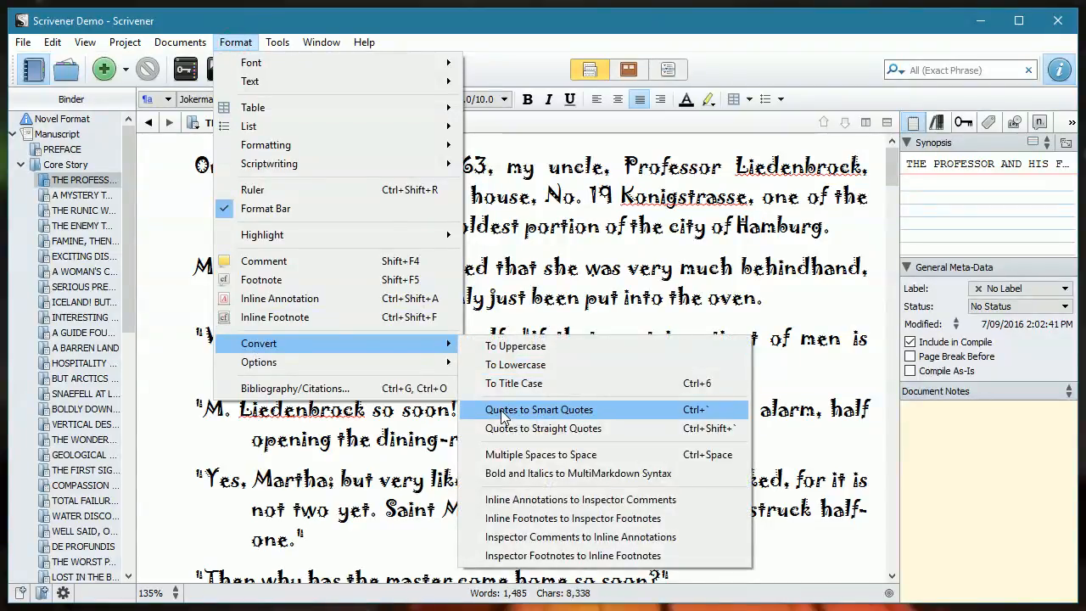
click(503, 412)
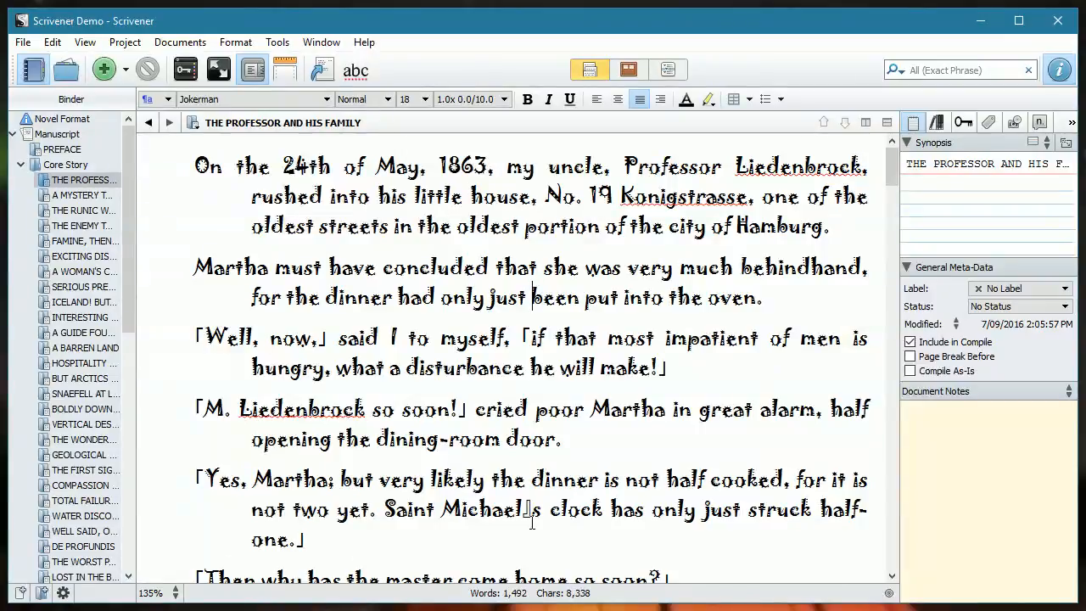
Step: Compile the manuscript again with the Scrivener Demo format, overwriting Jules Verne.doc on the Desktop
click(323, 72)
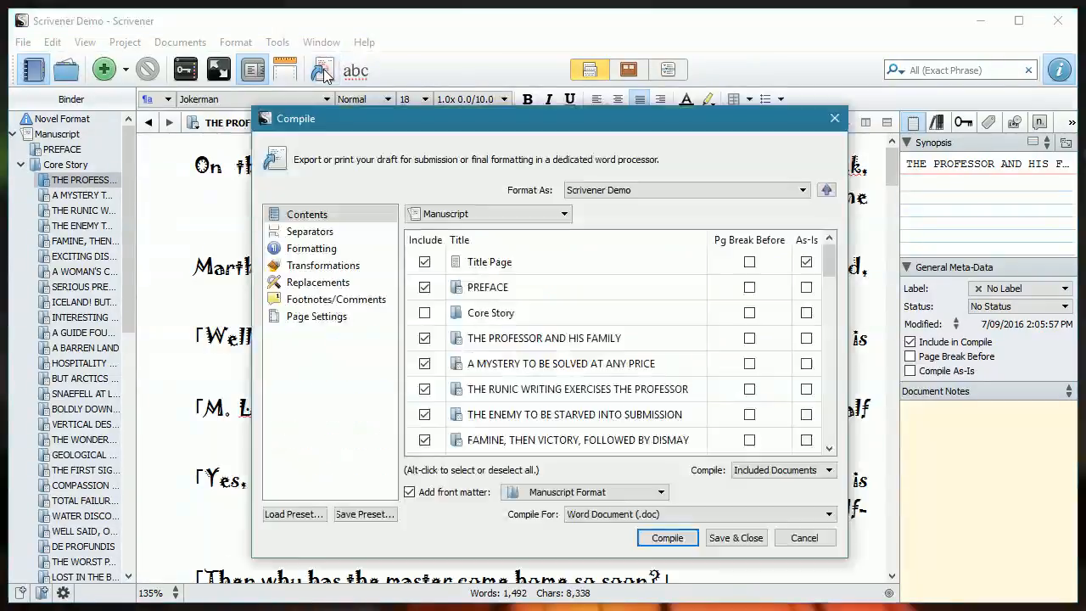
click(666, 538)
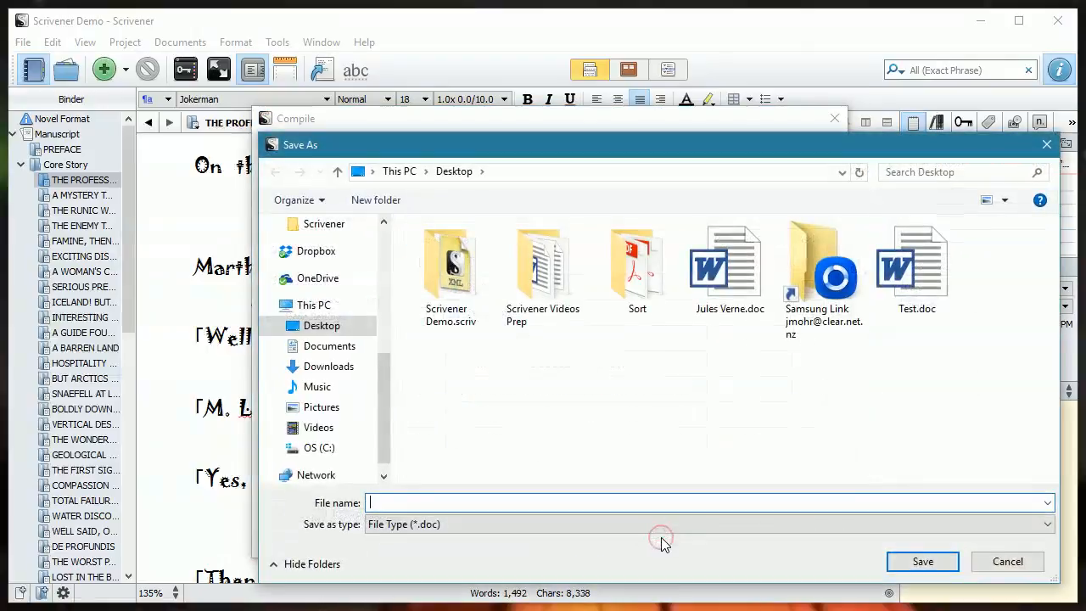
click(746, 277)
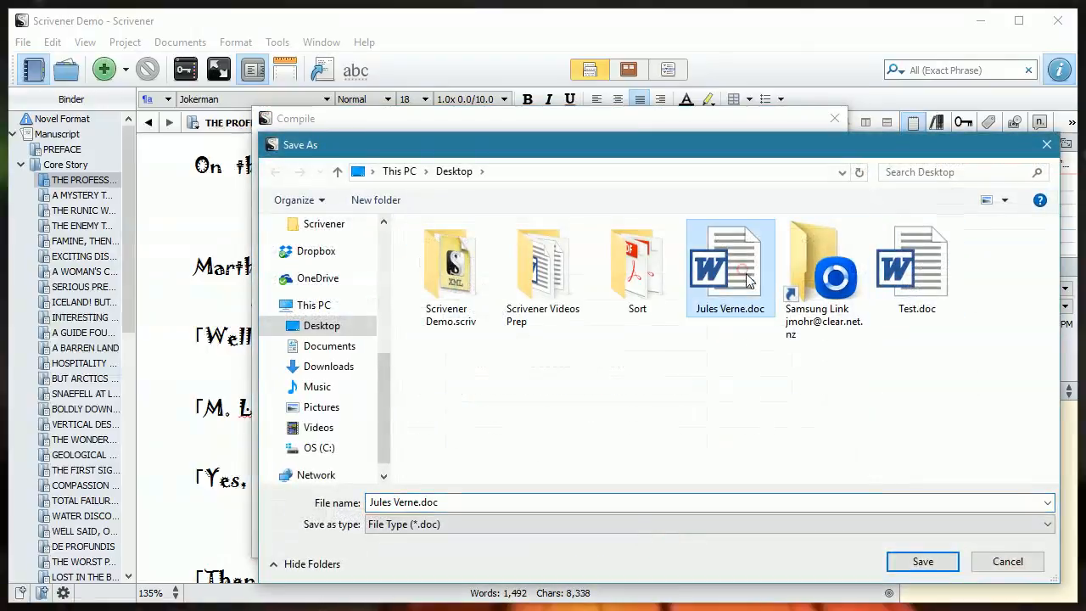
click(923, 563)
click(583, 321)
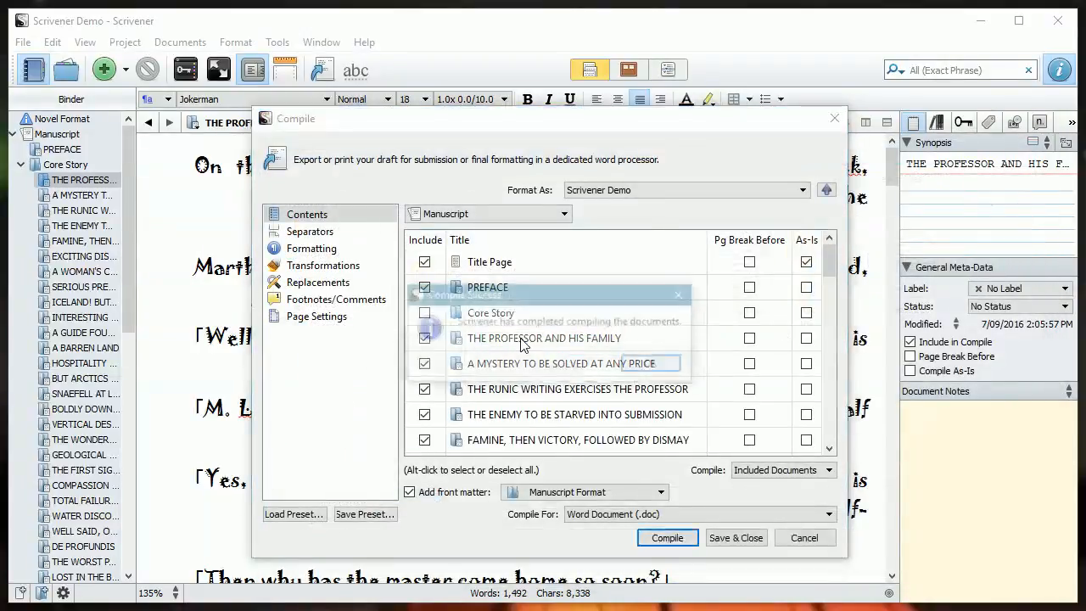
click(650, 365)
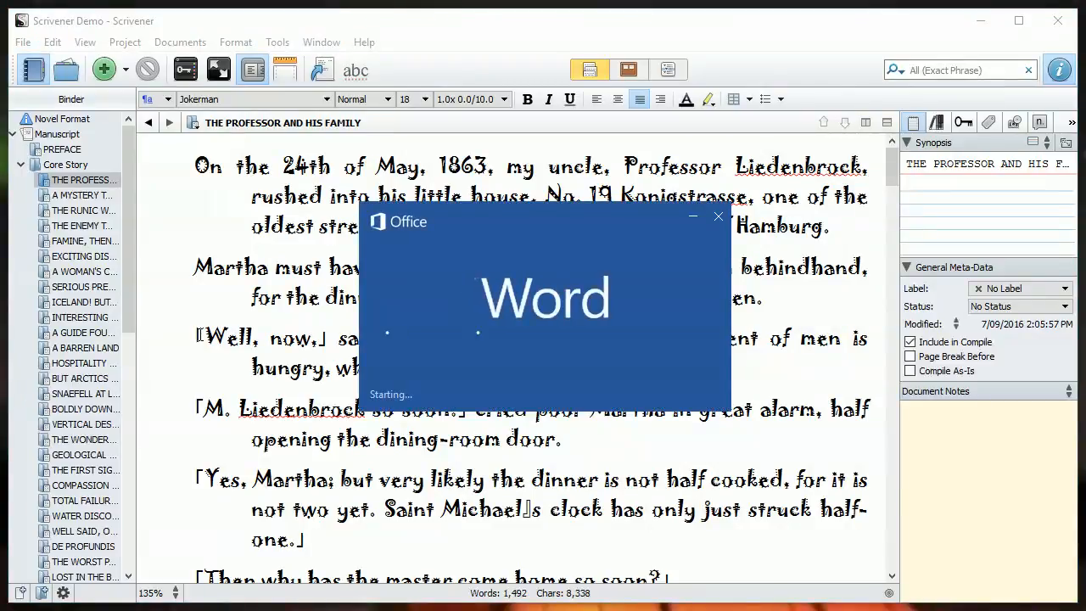
Step: Examine the quotation marks in Chapter One of the recompiled Jules Verne.doc in Word
scroll(536, 373, down, 20)
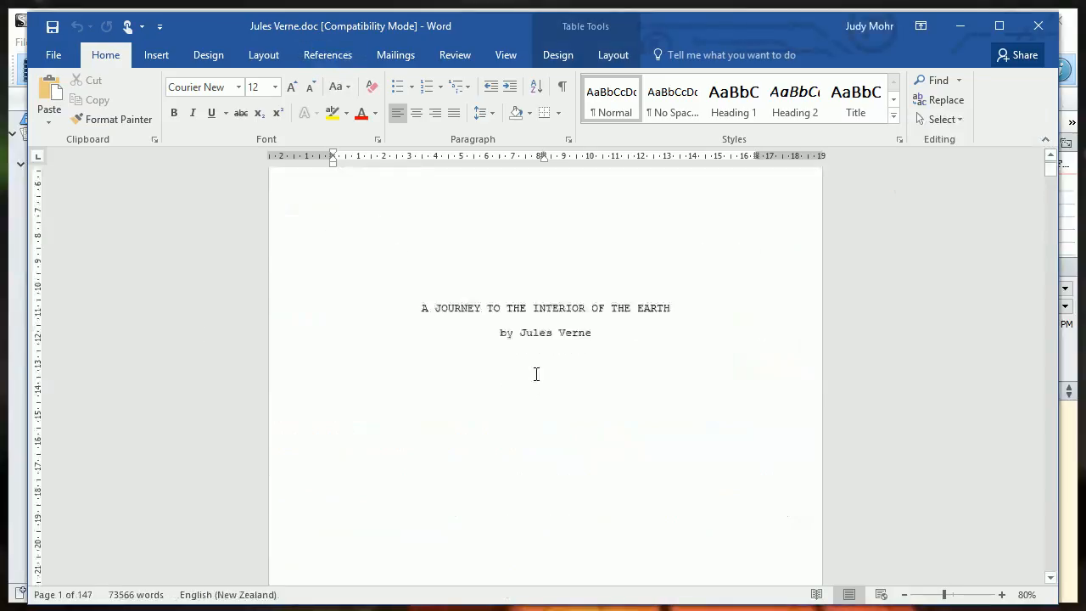
scroll(537, 376, down, 15)
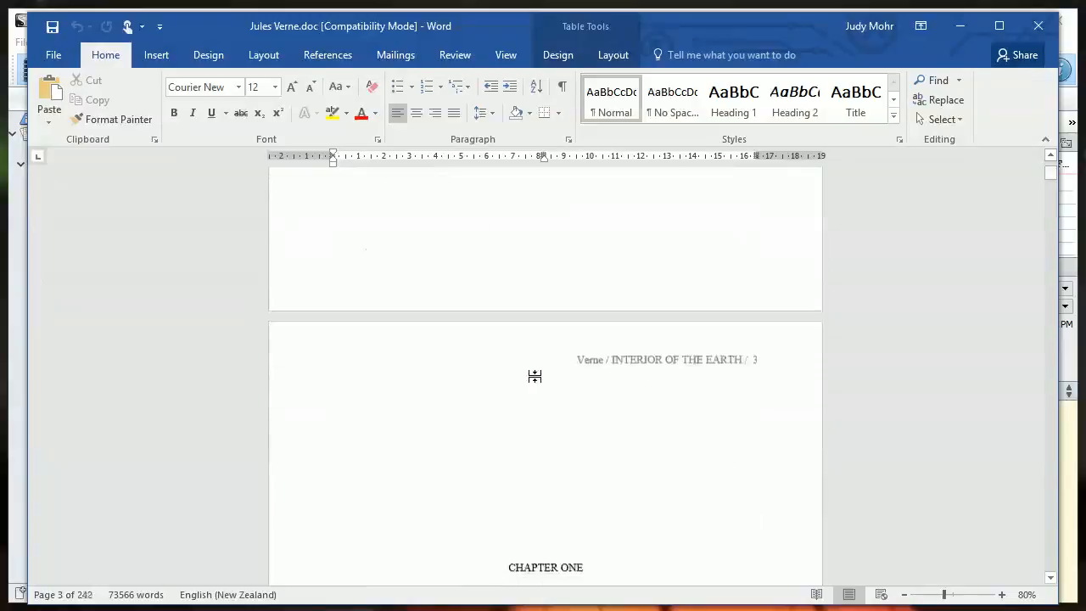
scroll(536, 376, up, 2)
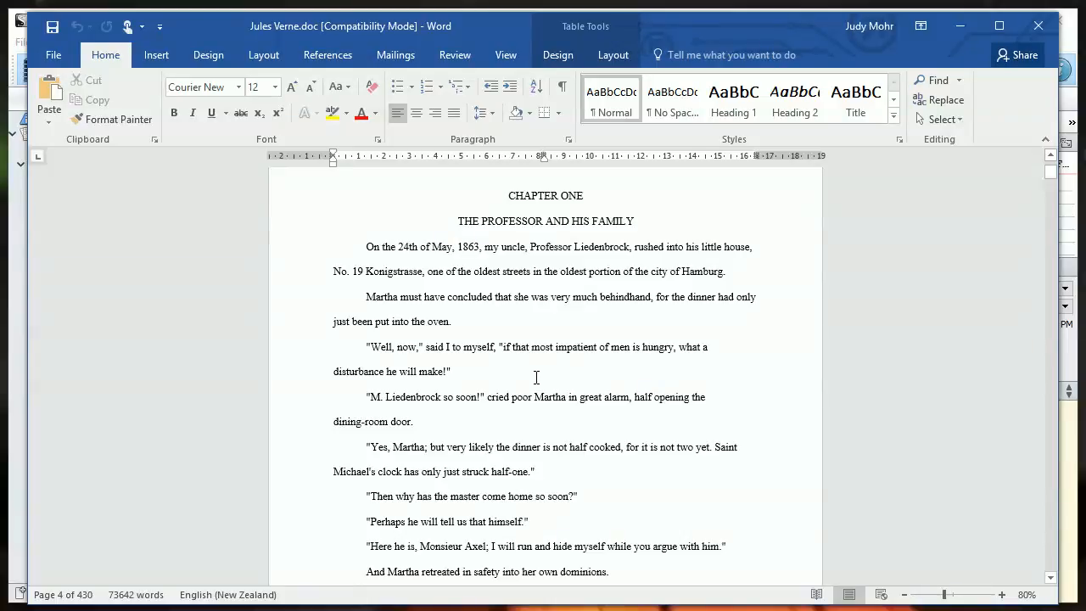
Step: Close Jules Verne.doc in Word, return to Scrivener, and turn off straightening of smart quotes in the compile transformations
click(1050, 28)
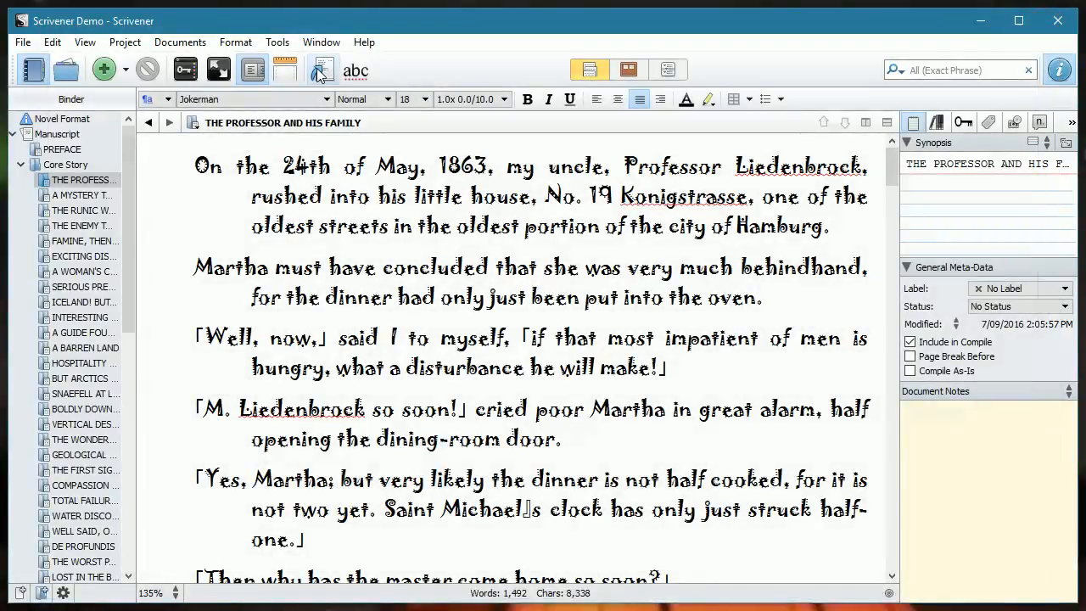
click(322, 72)
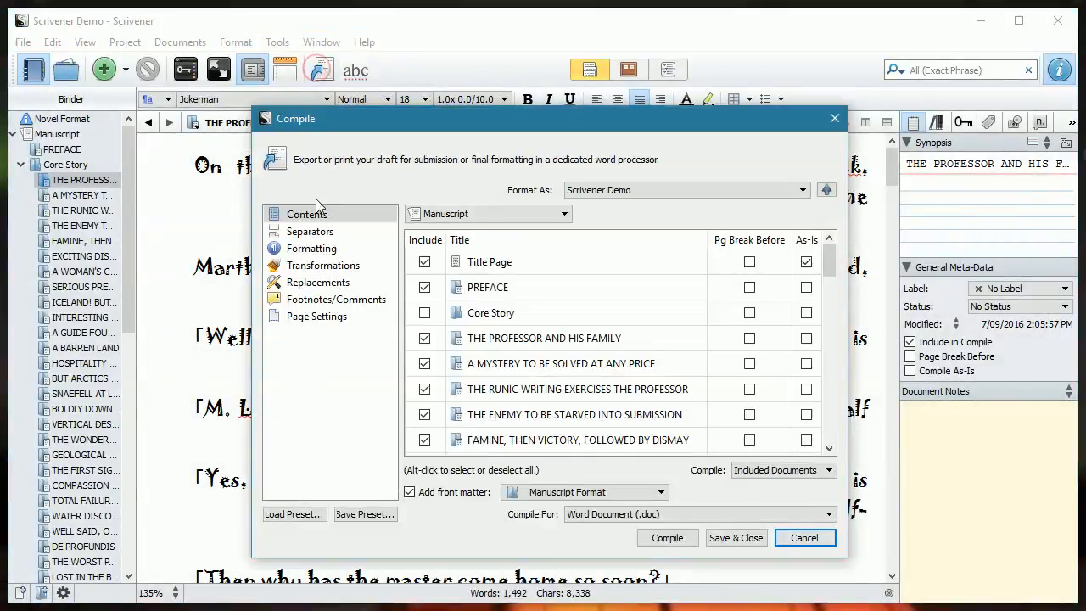
click(303, 269)
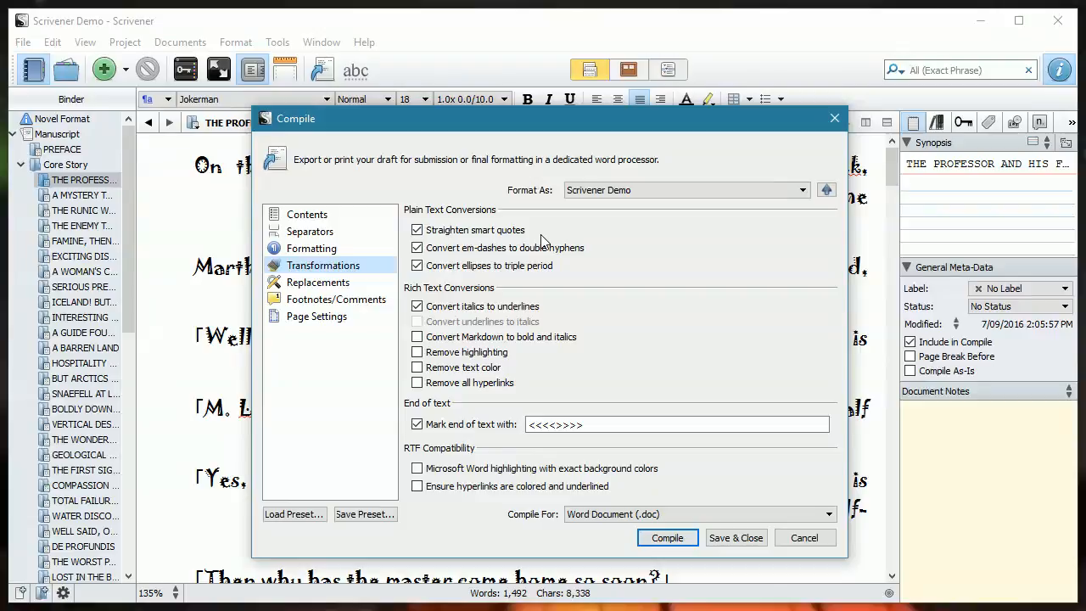
click(418, 230)
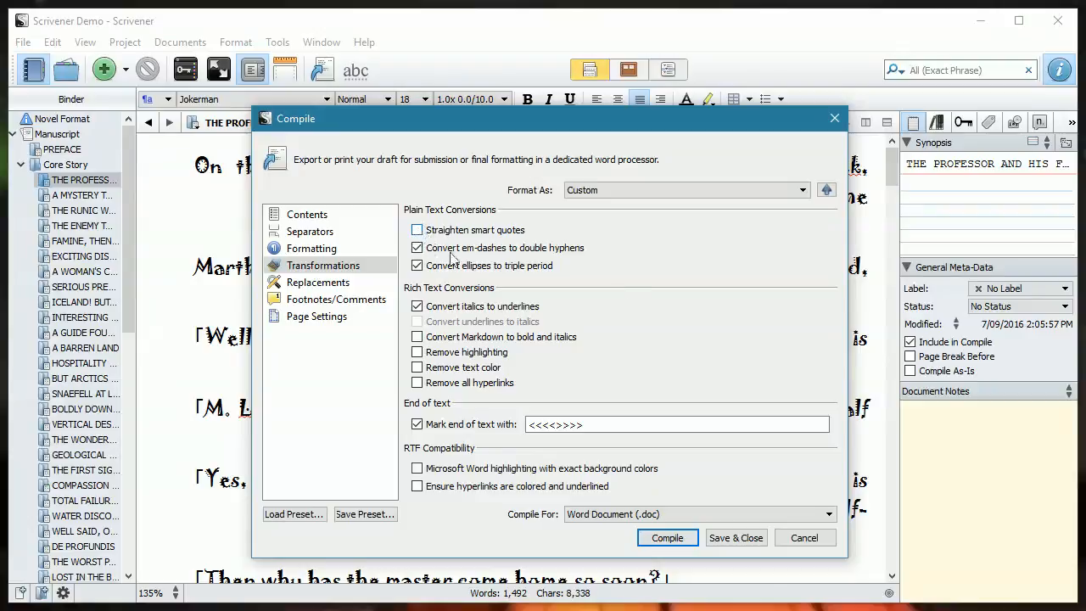
Step: Compile the manuscript as a Word document with smart quotes kept, overwriting Jules Verne.doc on the Desktop
click(667, 537)
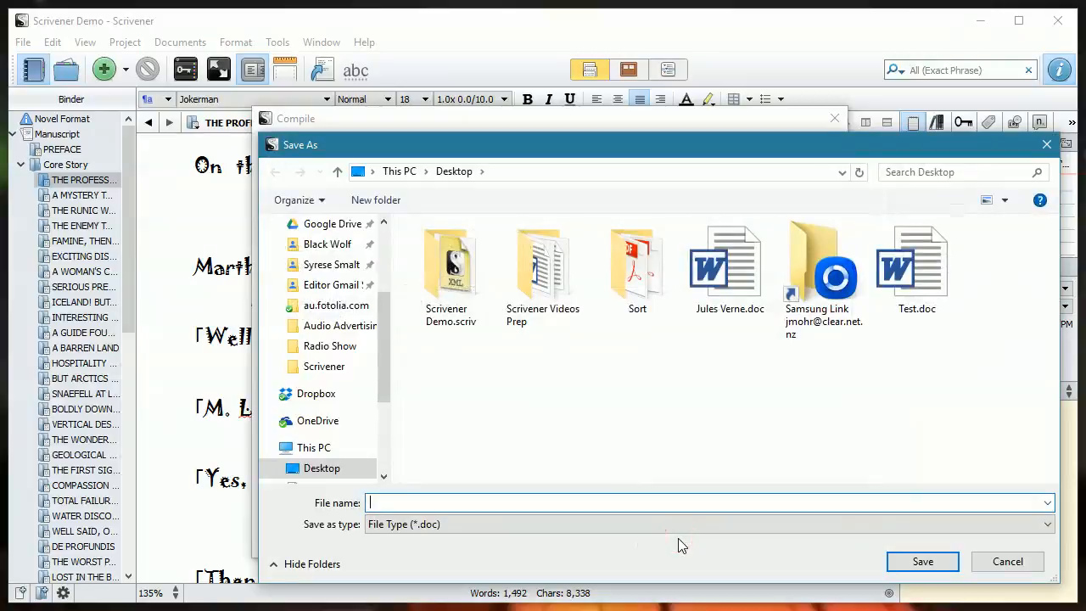
click(741, 278)
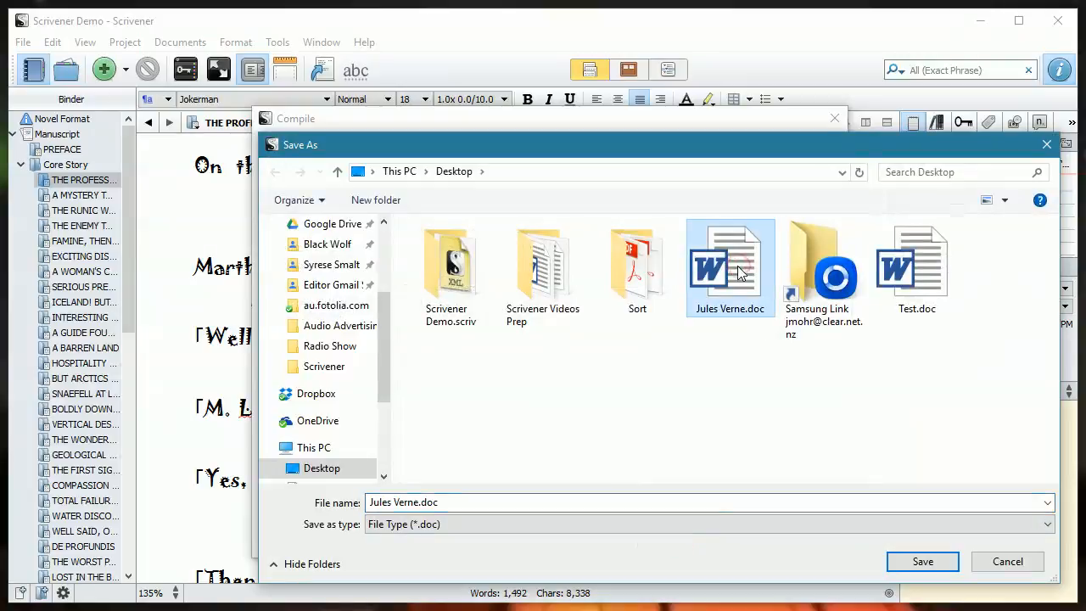
click(924, 564)
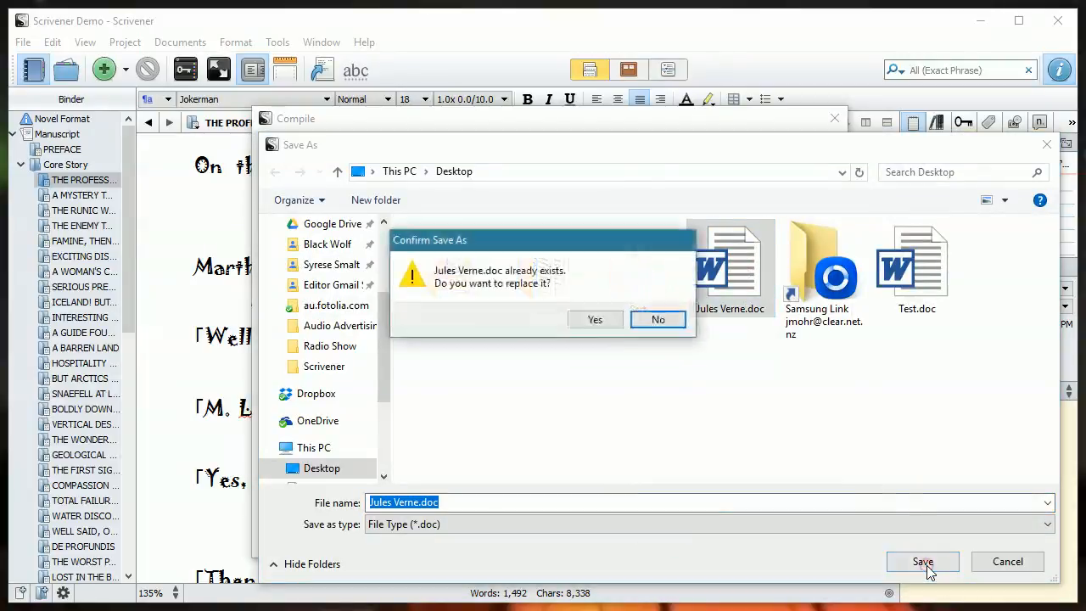
click(598, 320)
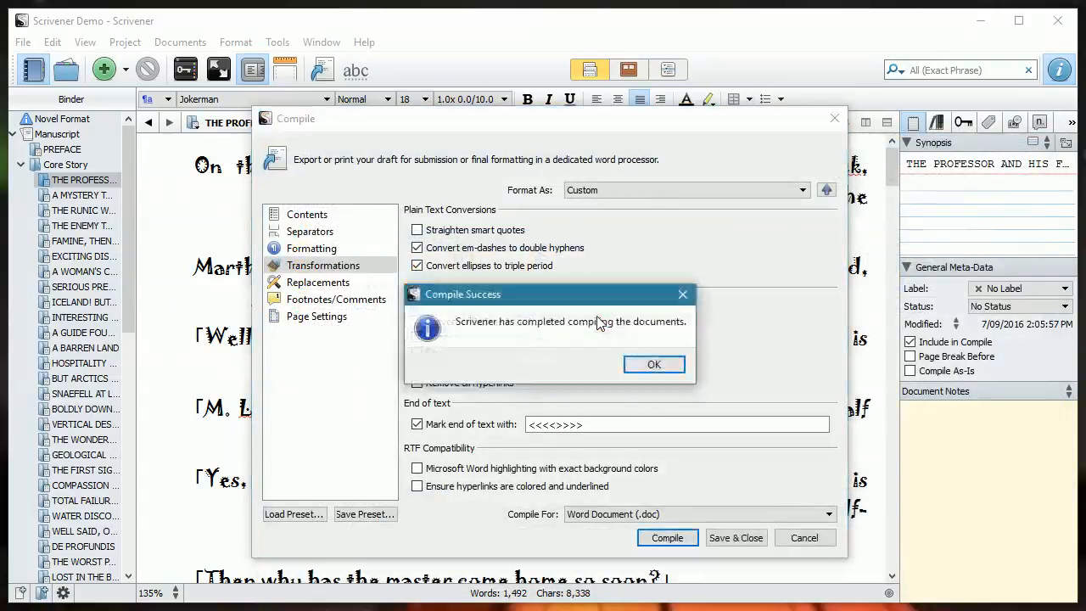
click(664, 372)
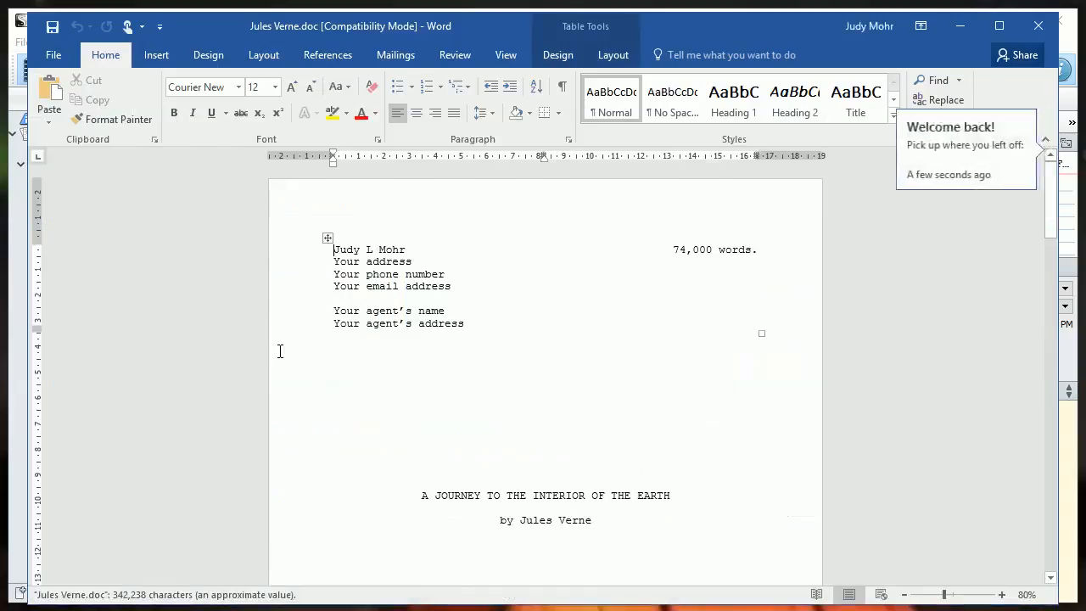
Step: Check the quotation marks in Chapter One of the newly compiled Jules Verne.doc in Word, and close the document
scroll(407, 335, down, 10)
scroll(402, 331, down, 15)
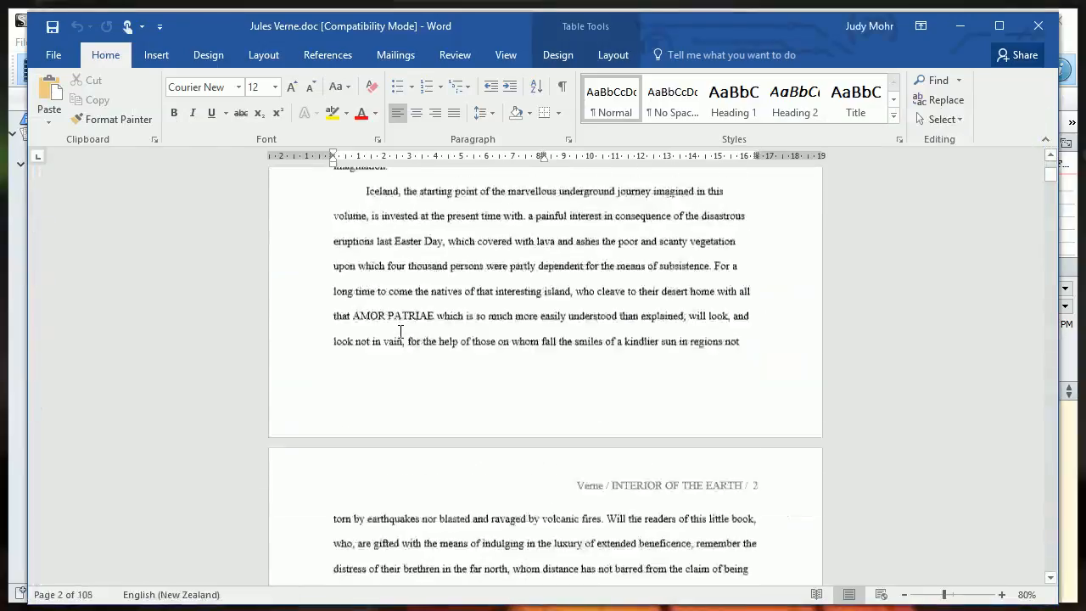
scroll(401, 333, down, 8)
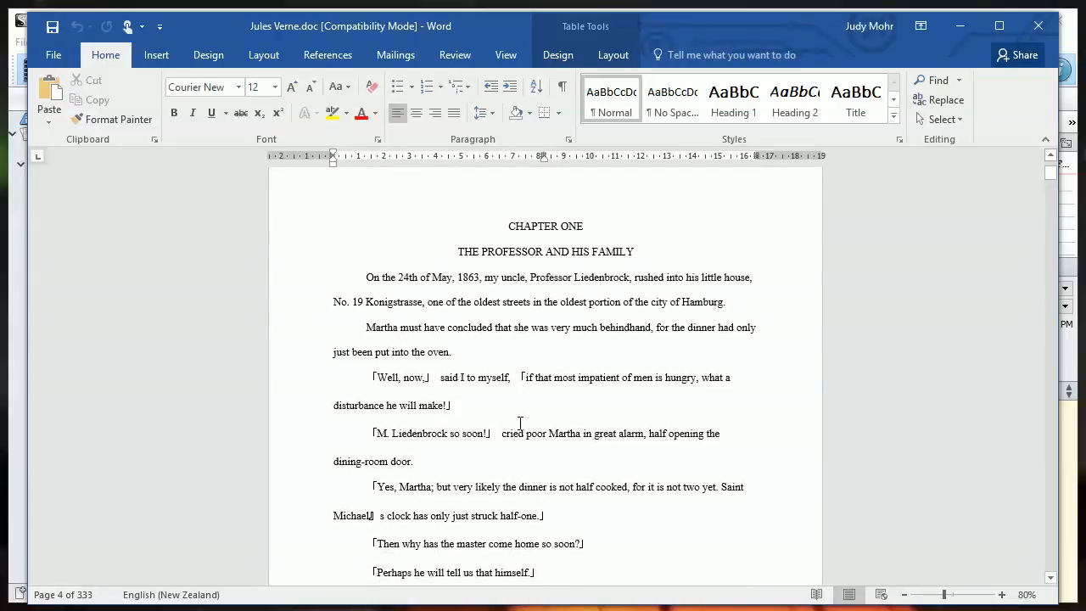
scroll(520, 423, down, 2)
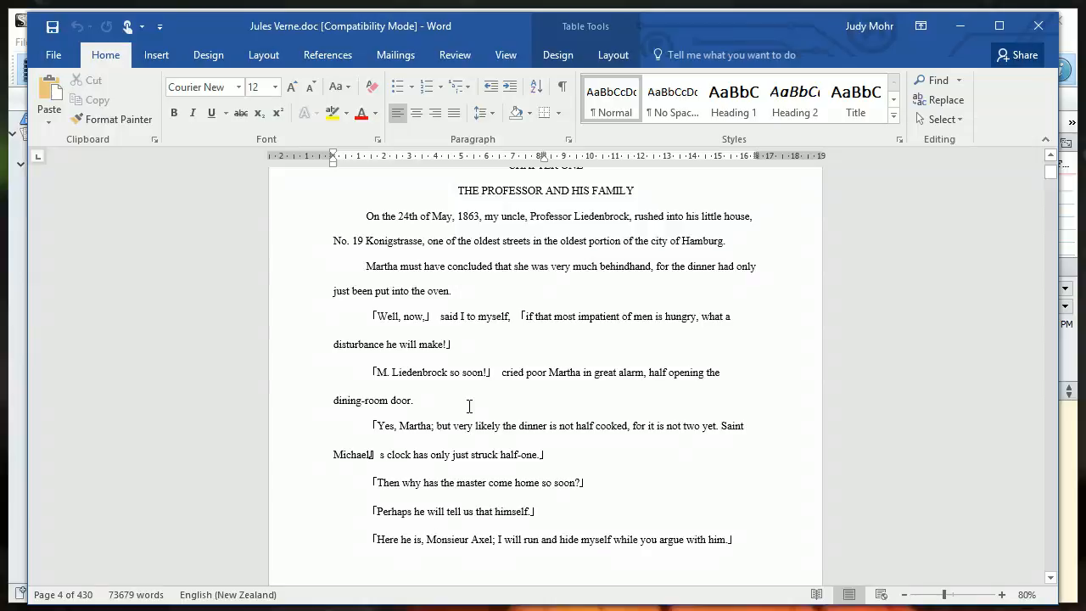
click(1039, 28)
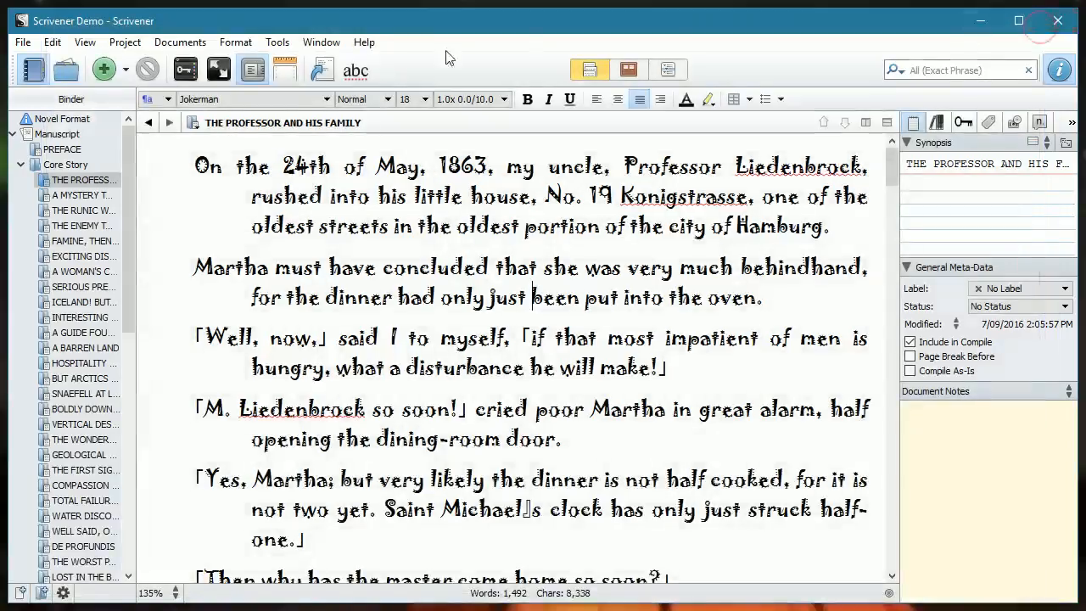
Step: Set the double smart quotes to the “abc” style and the single ones to the ‘abc’ style in Scrivener's options, and save them
click(277, 42)
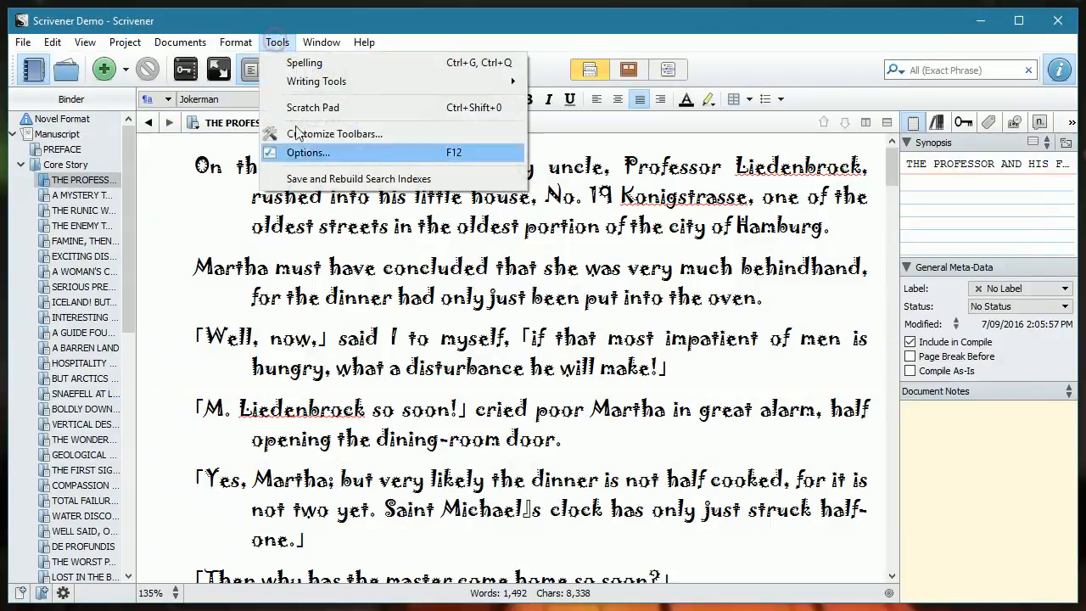
click(309, 152)
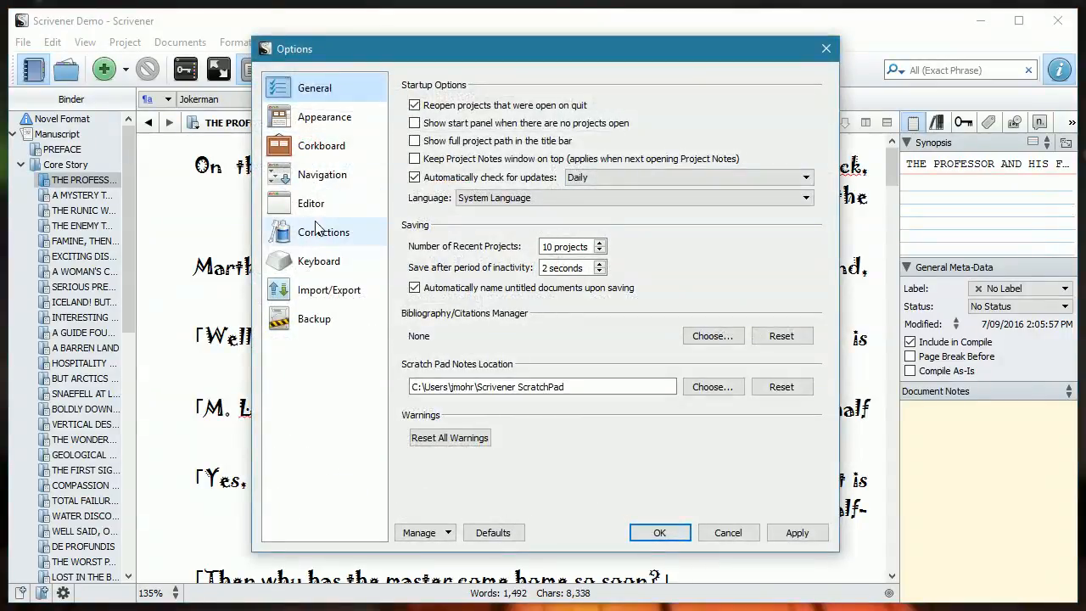
click(316, 238)
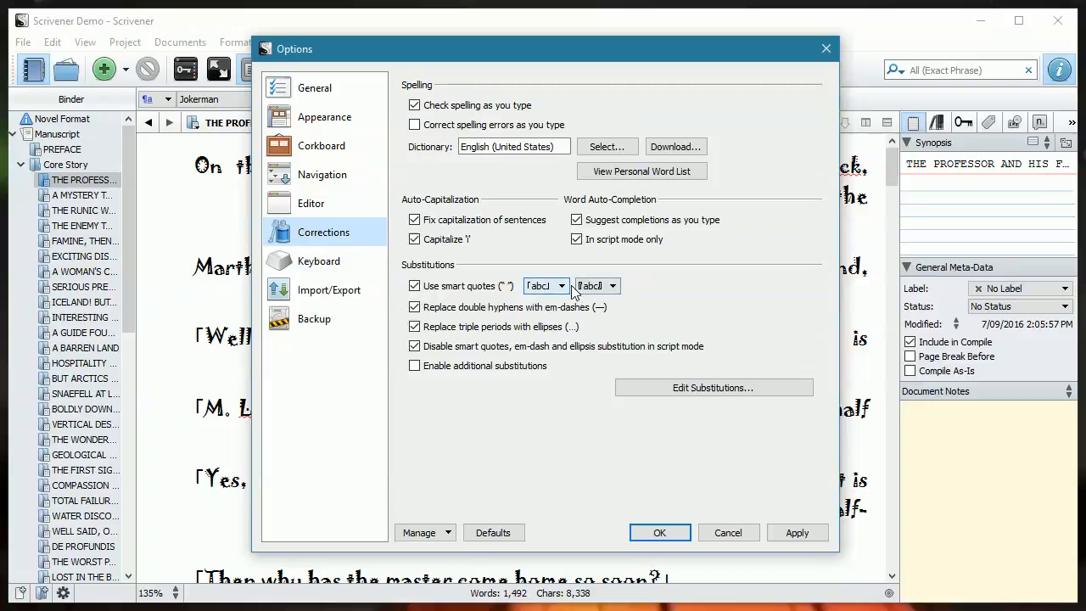
click(543, 286)
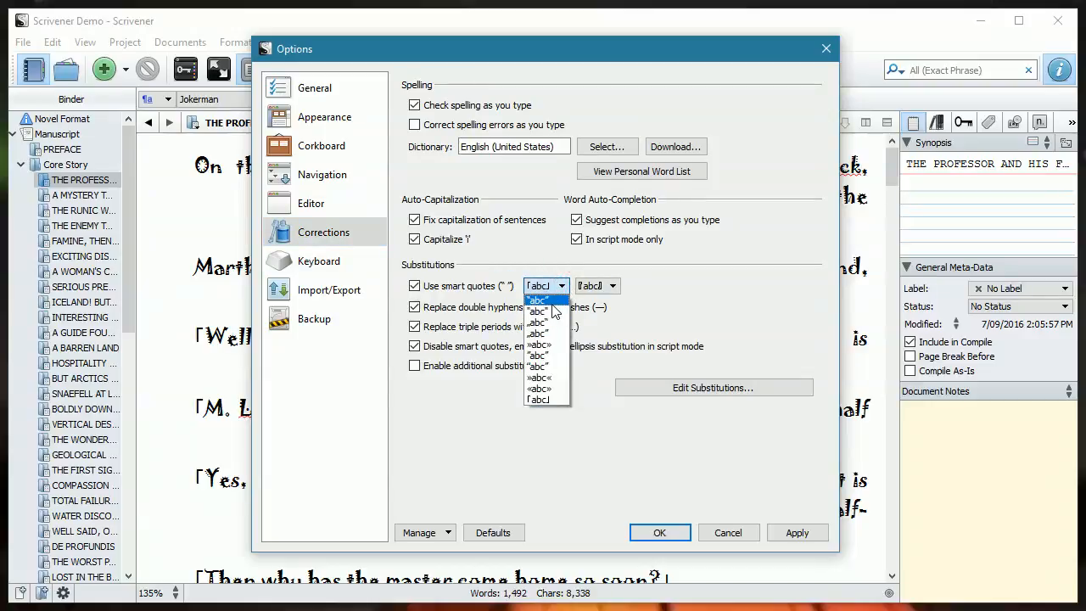
click(551, 302)
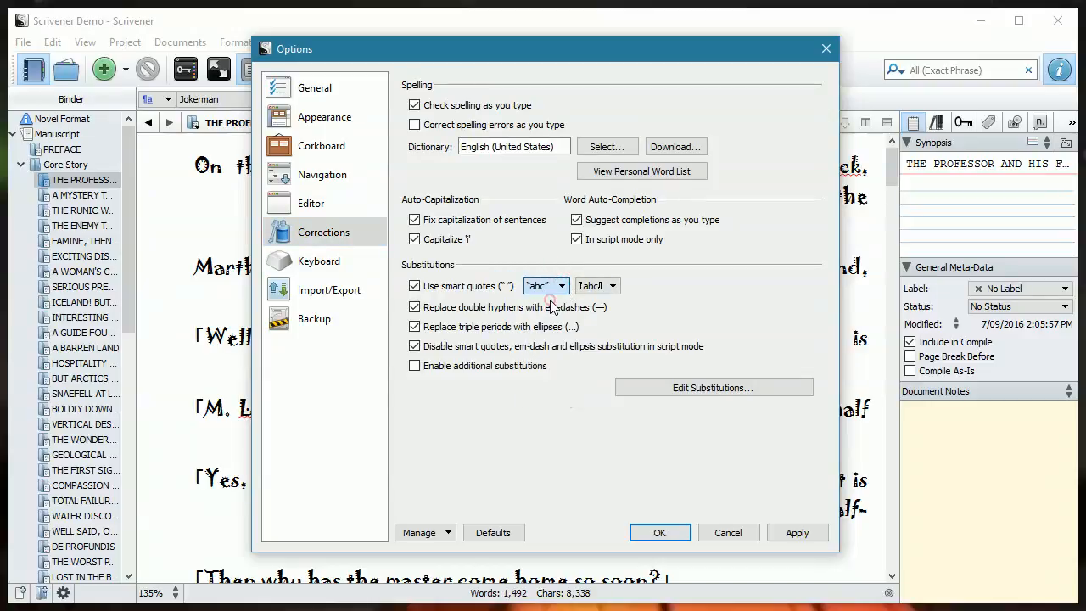
click(611, 286)
click(596, 301)
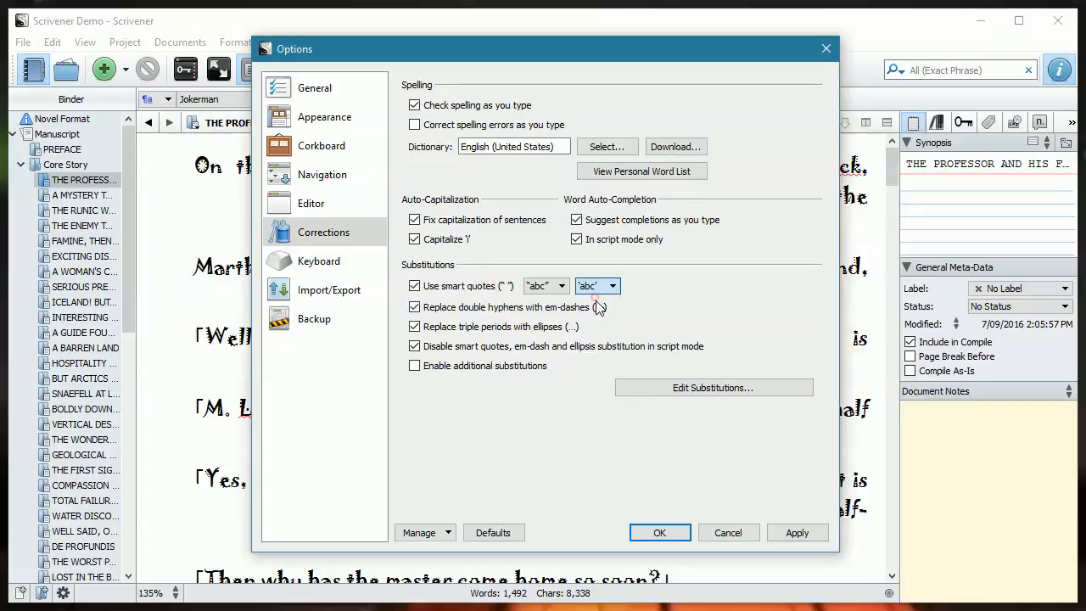
click(658, 532)
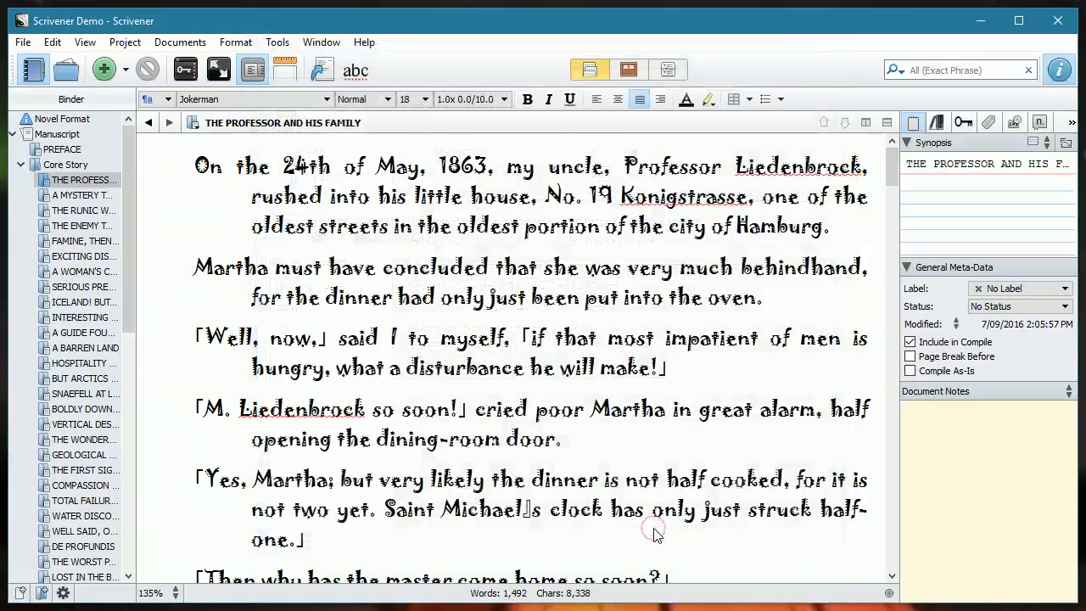
Step: Convert the quotes in "THE PROFESSOR AND HIS FAMILY" to the curly smart quote style
click(236, 42)
mouse_move(308, 345)
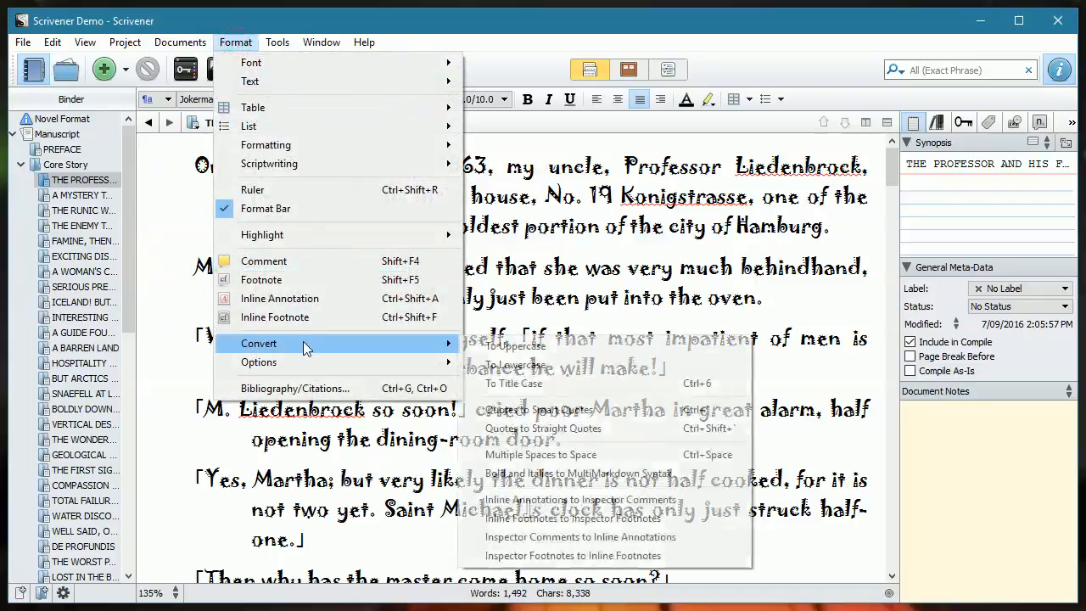
click(506, 410)
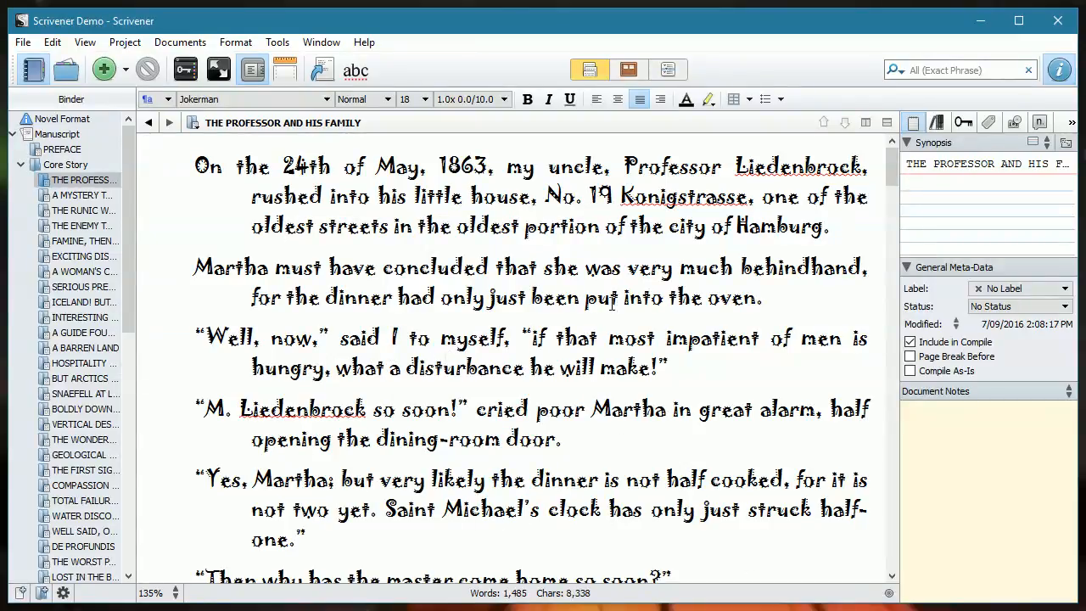
Step: Recompile the manuscript as a Word document with smart quote straightening left off, replacing Jules Verne.doc on the Desktop
click(323, 69)
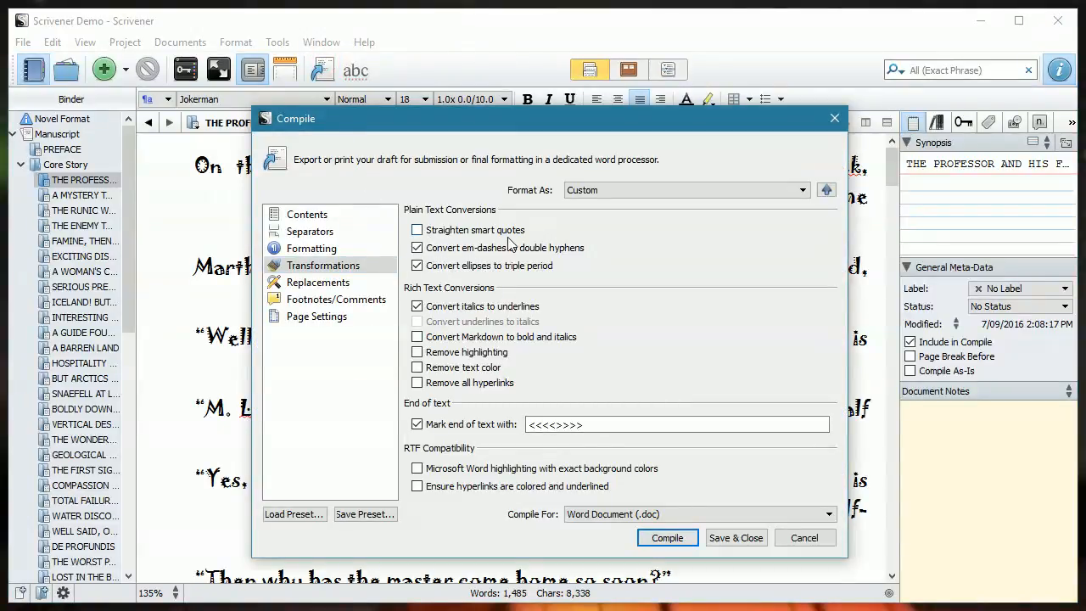
click(684, 540)
click(728, 272)
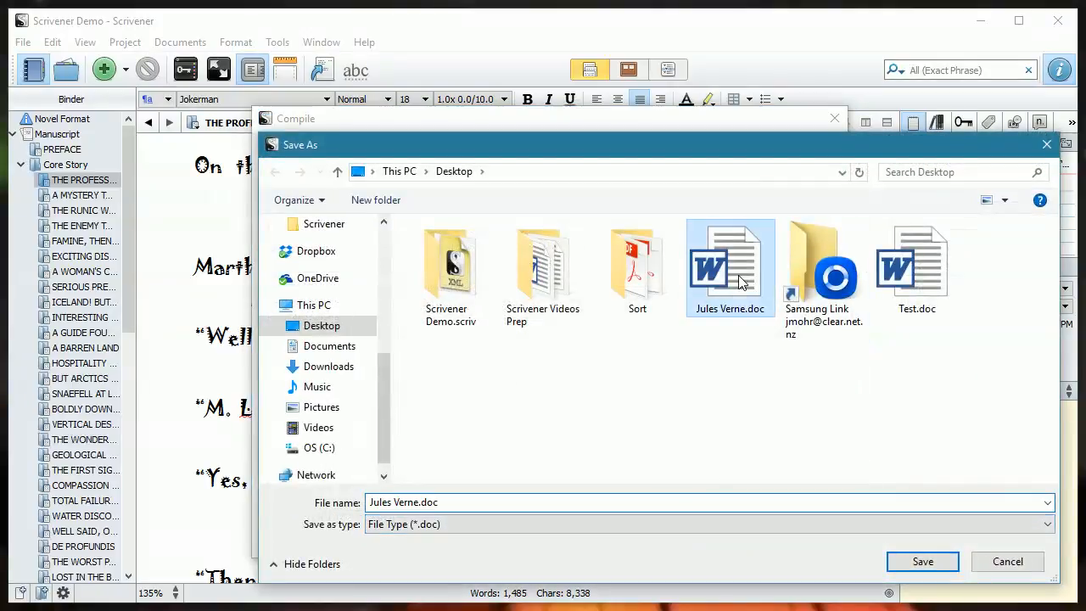
click(924, 562)
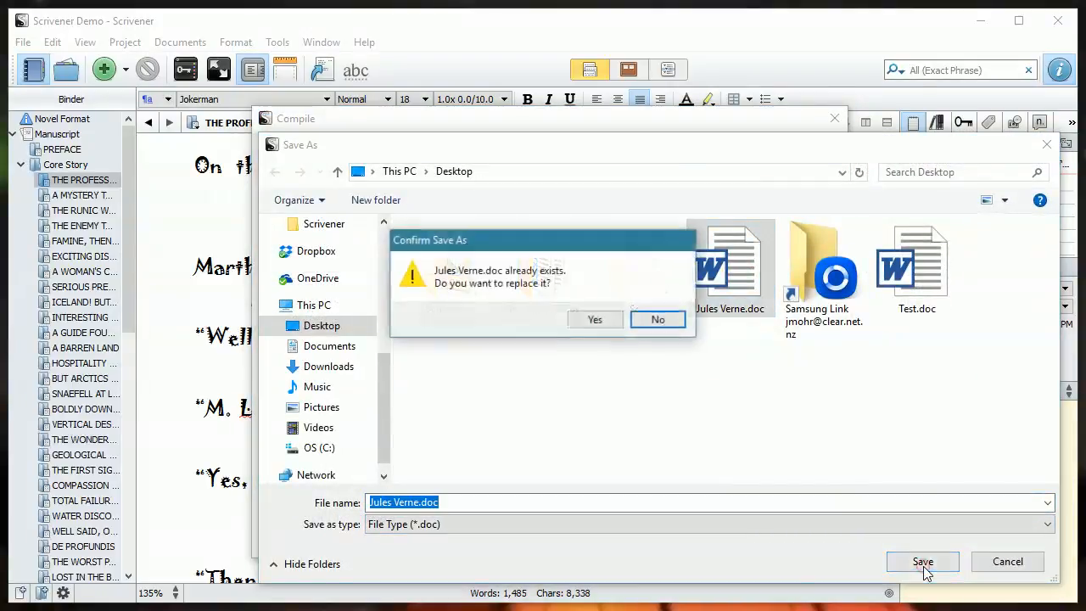
click(599, 322)
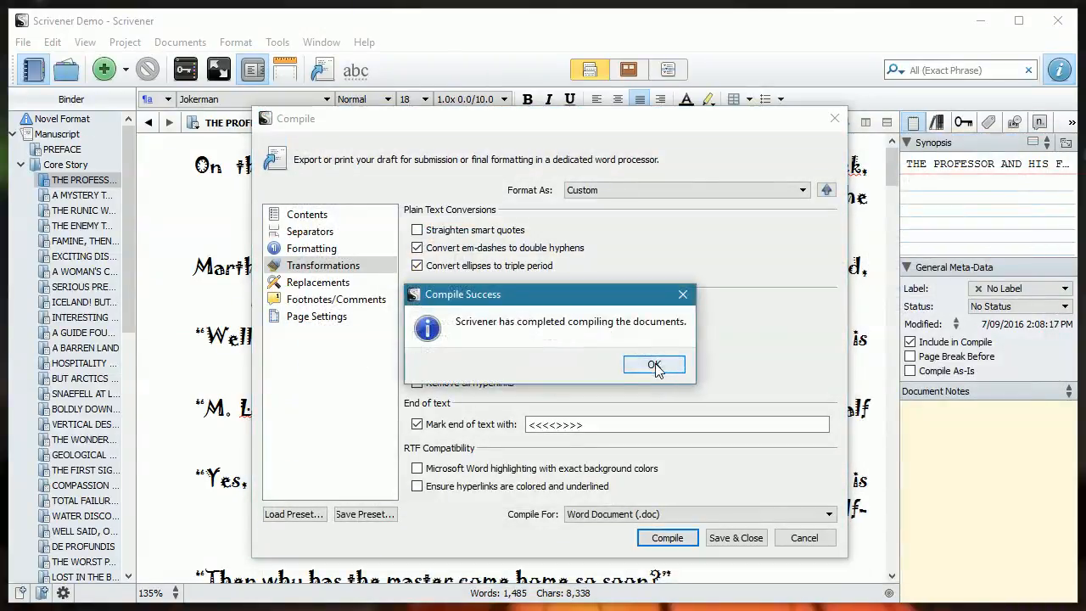
click(655, 366)
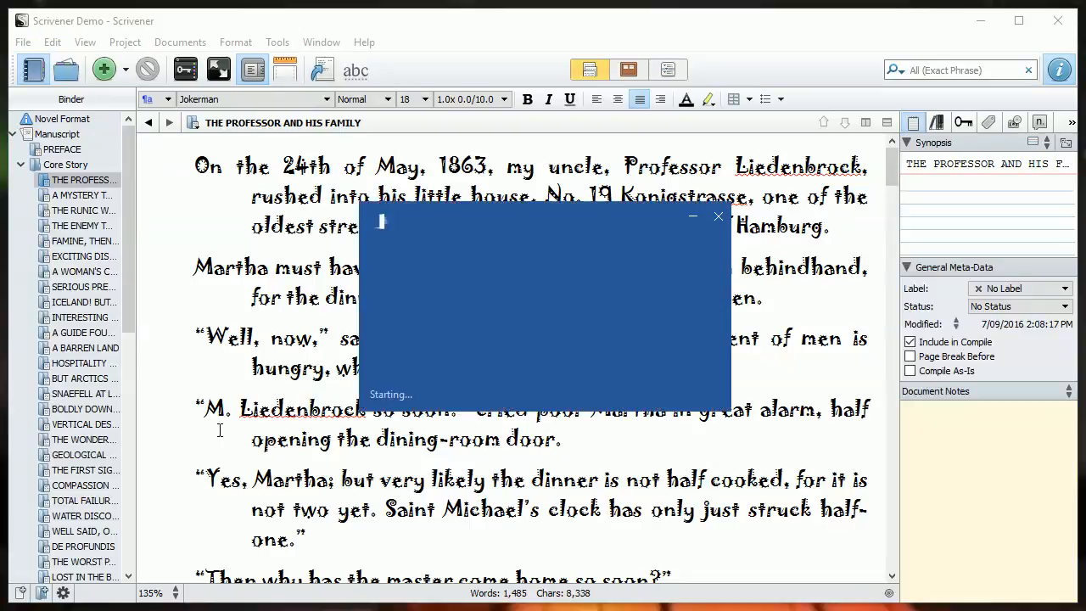
Step: Examine the curly quotes and apostrophes in Chapter One of the recompiled Jules Verne.doc in Word, enlarged to 140%
scroll(291, 384, down, 20)
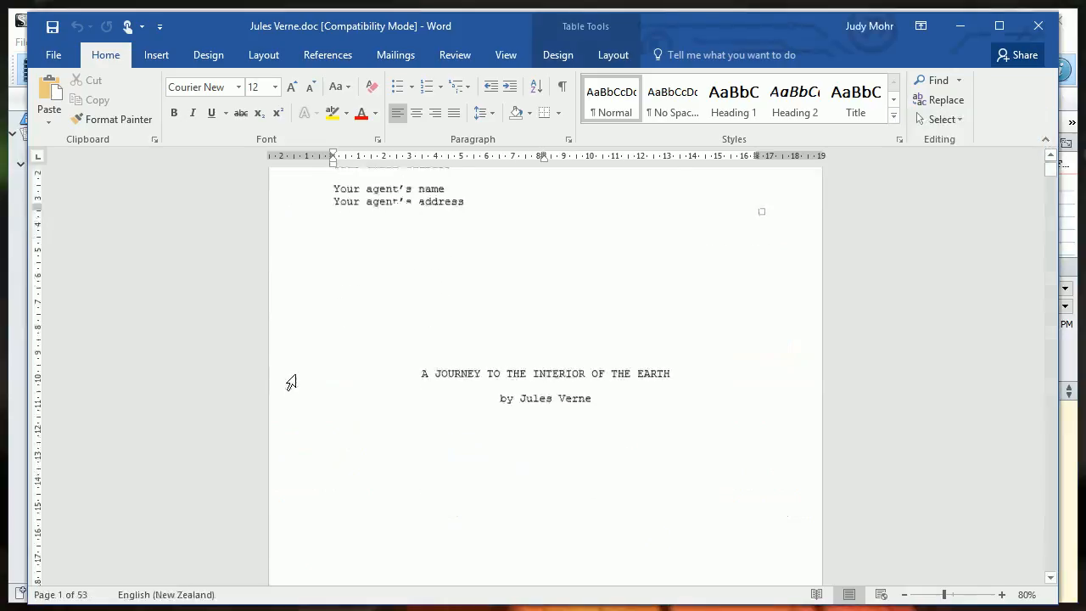
scroll(293, 399, down, 15)
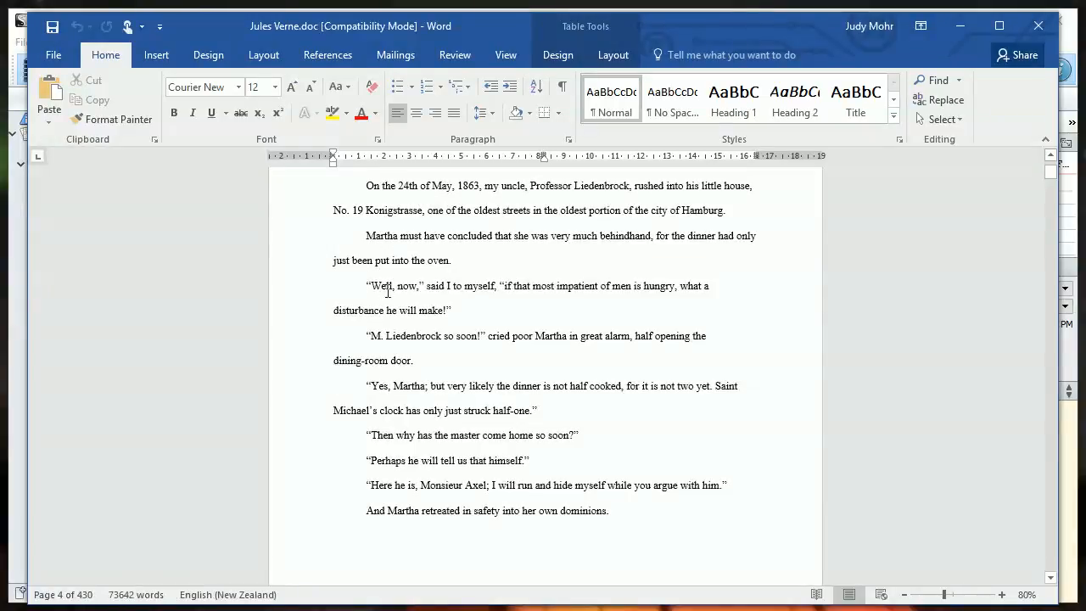
scroll(386, 291, down, 2)
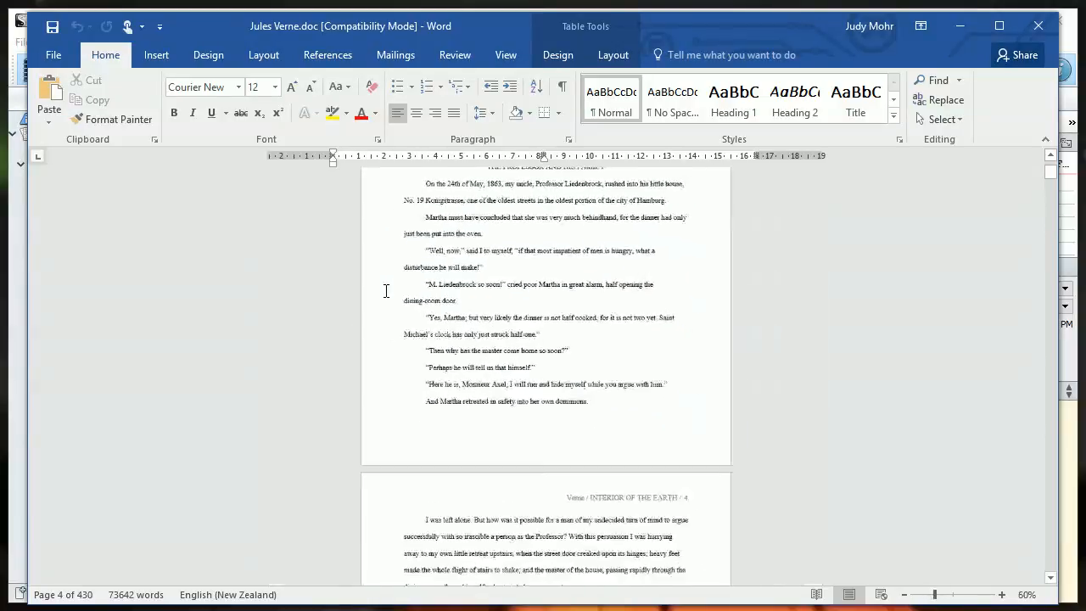
scroll(386, 291, up, 7)
scroll(386, 291, up, 1)
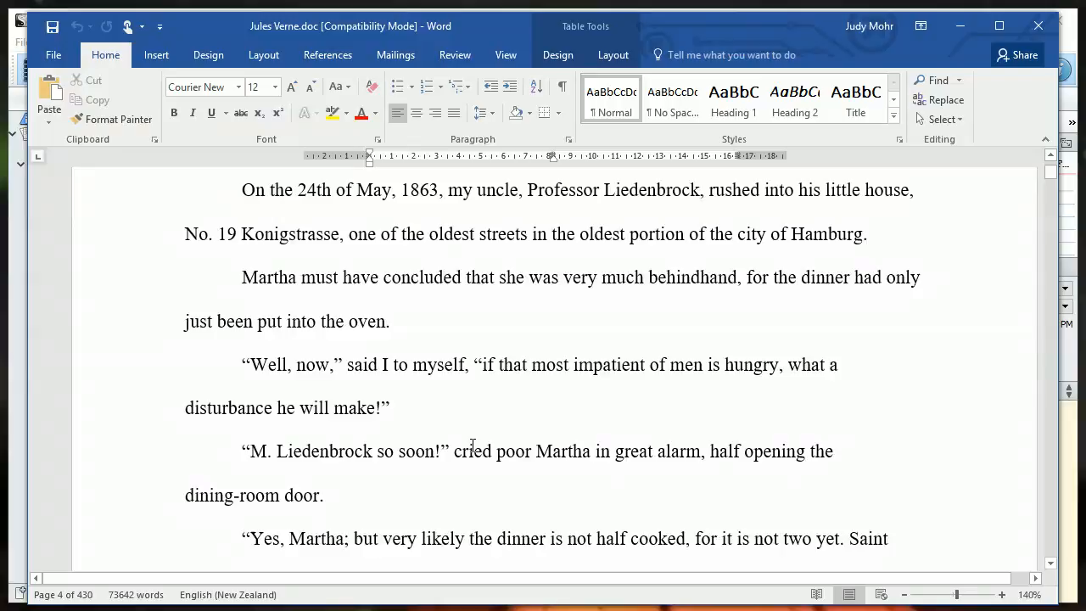
scroll(473, 446, down, 3)
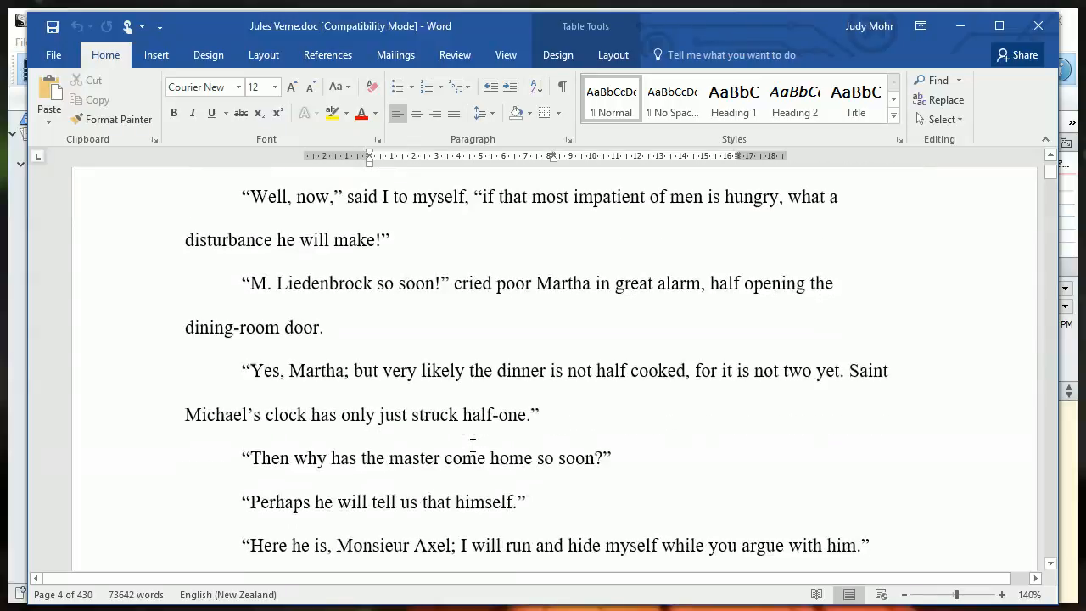
scroll(472, 446, down, 2)
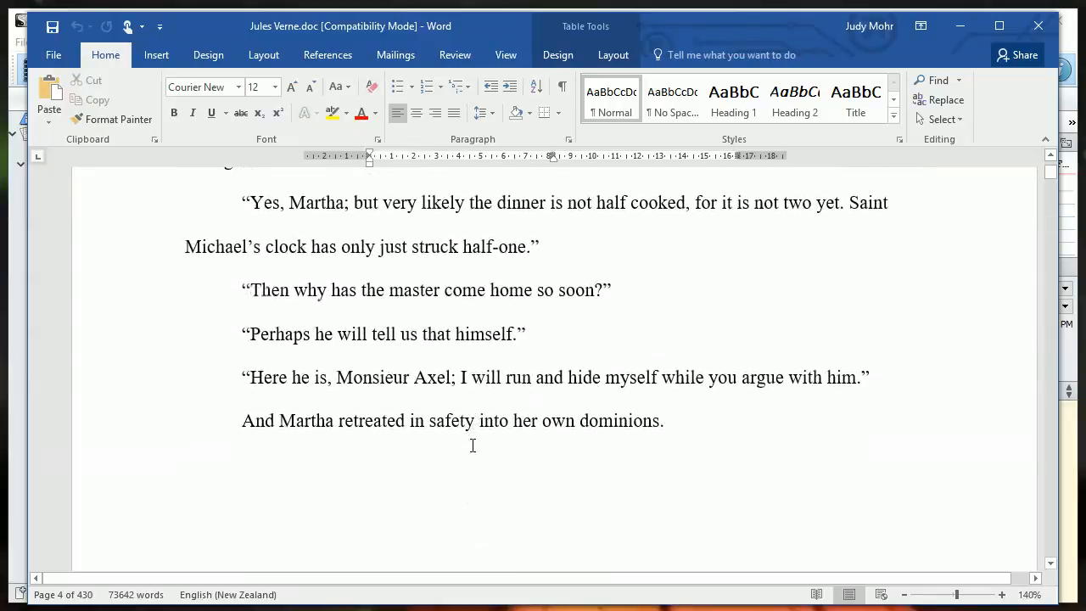
scroll(472, 446, up, 2)
scroll(473, 446, up, 5)
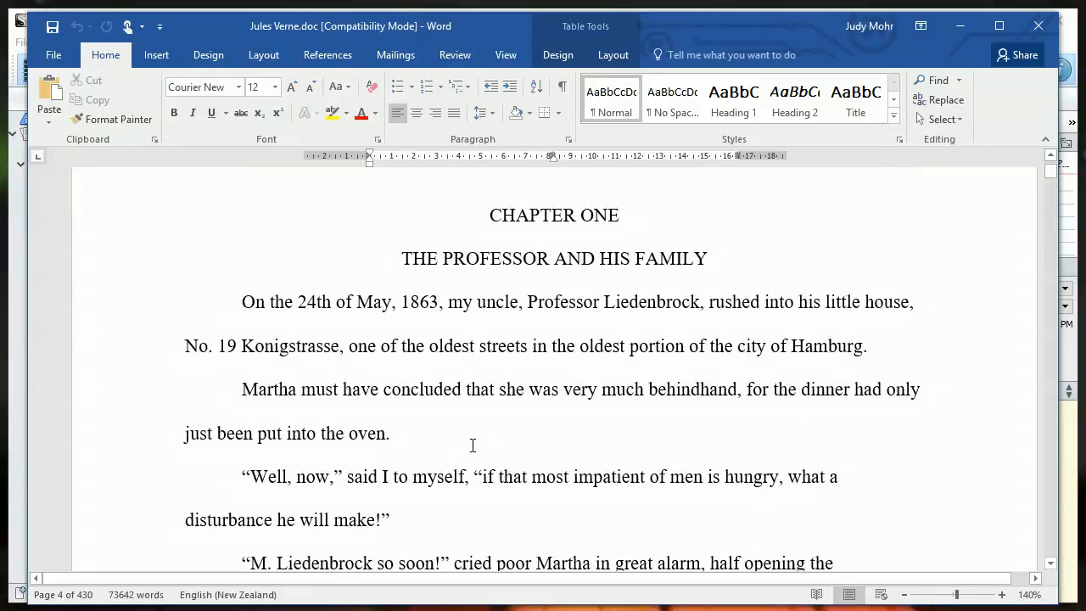
scroll(473, 446, down, 3)
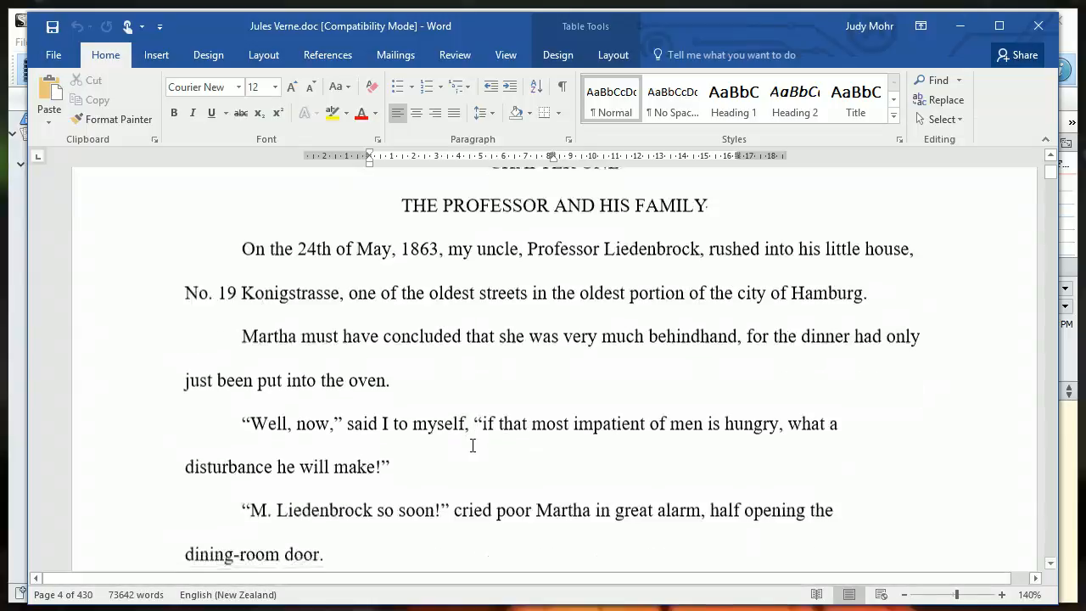
Step: Close Jules Verne.doc, return to Scrivener, and save the compile settings with Straighten smart quotes turned on
click(1038, 26)
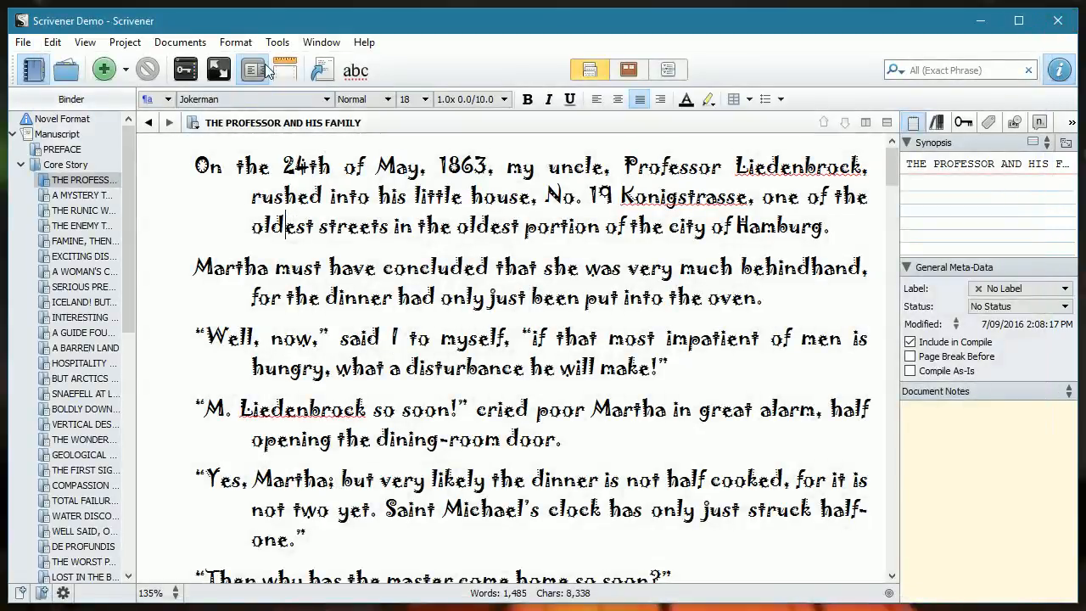
click(322, 73)
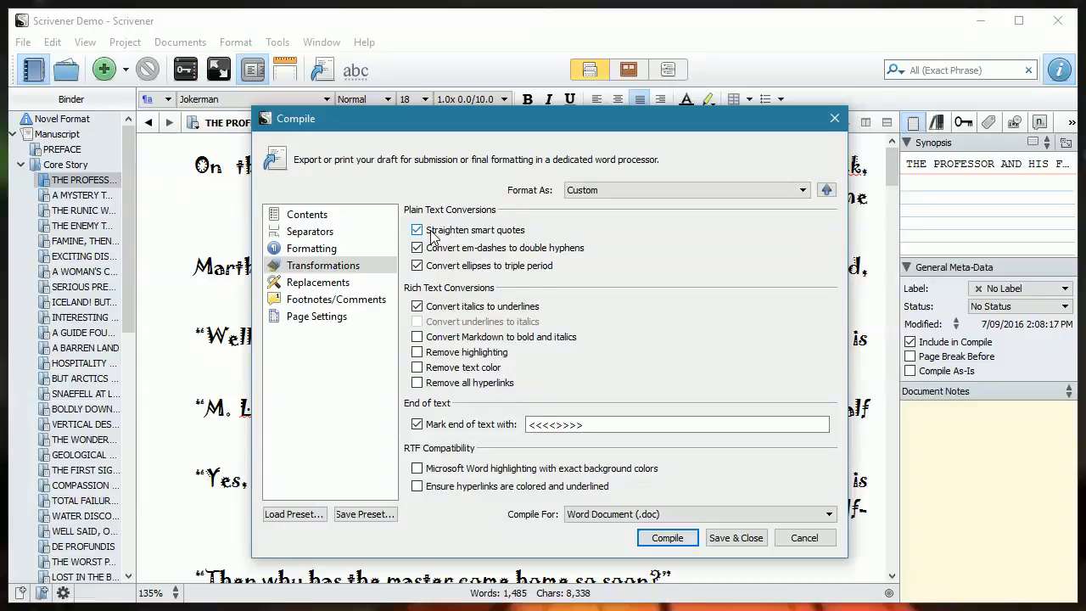
click(736, 537)
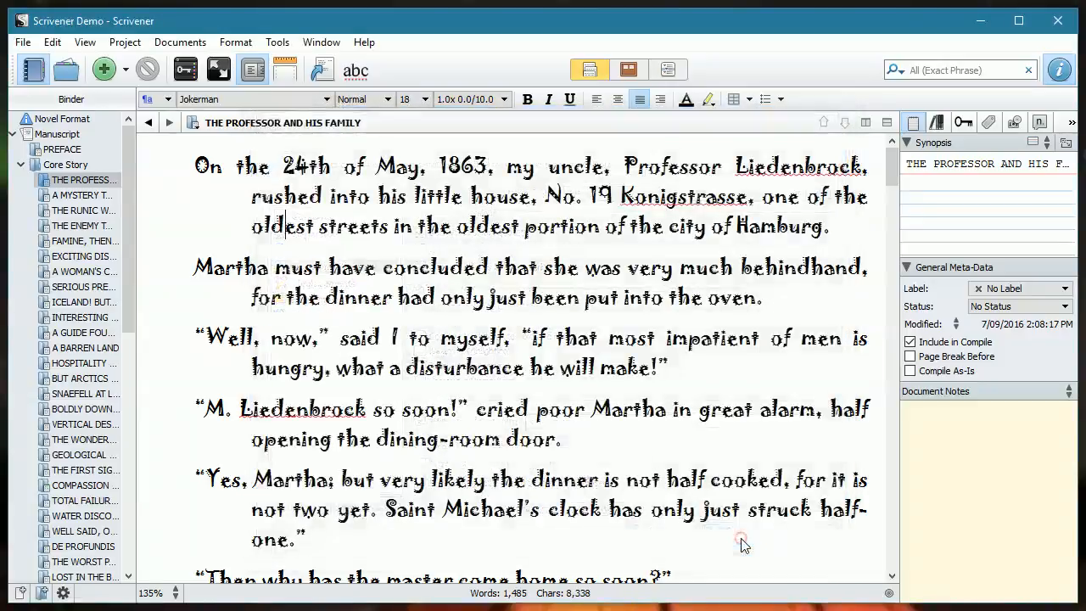
Step: Convert the smart quotes in "THE PROFESSOR AND HIS FAMILY" to straight quotes
click(234, 44)
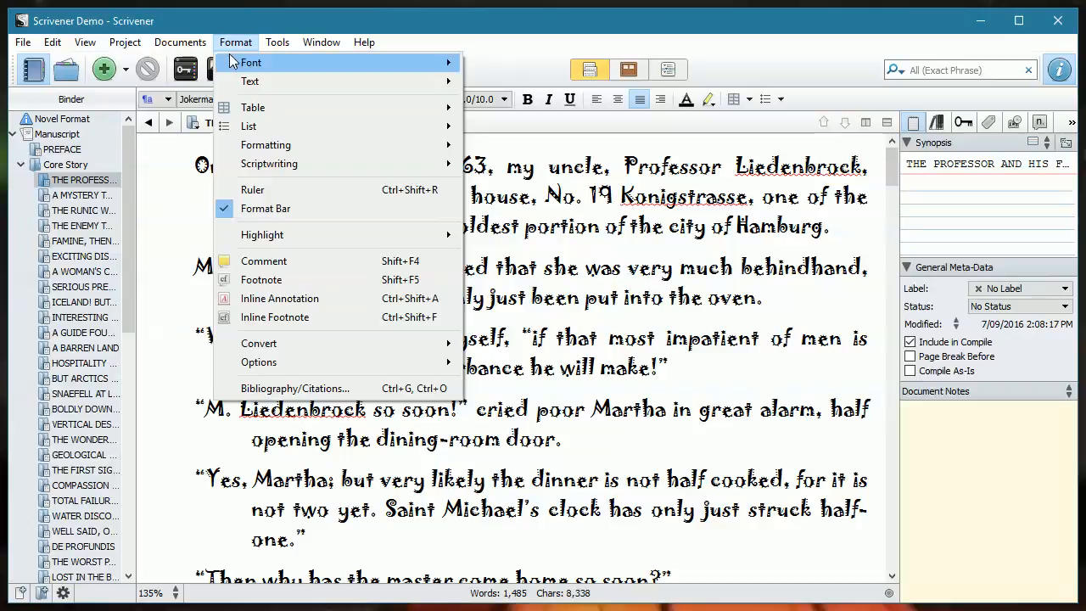
mouse_move(257, 342)
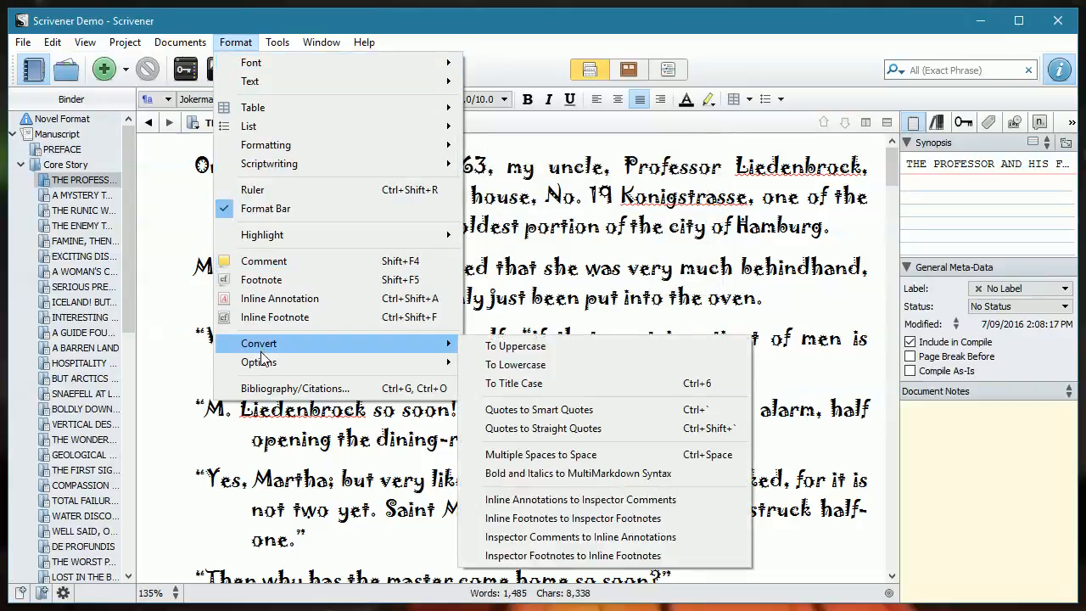
click(562, 429)
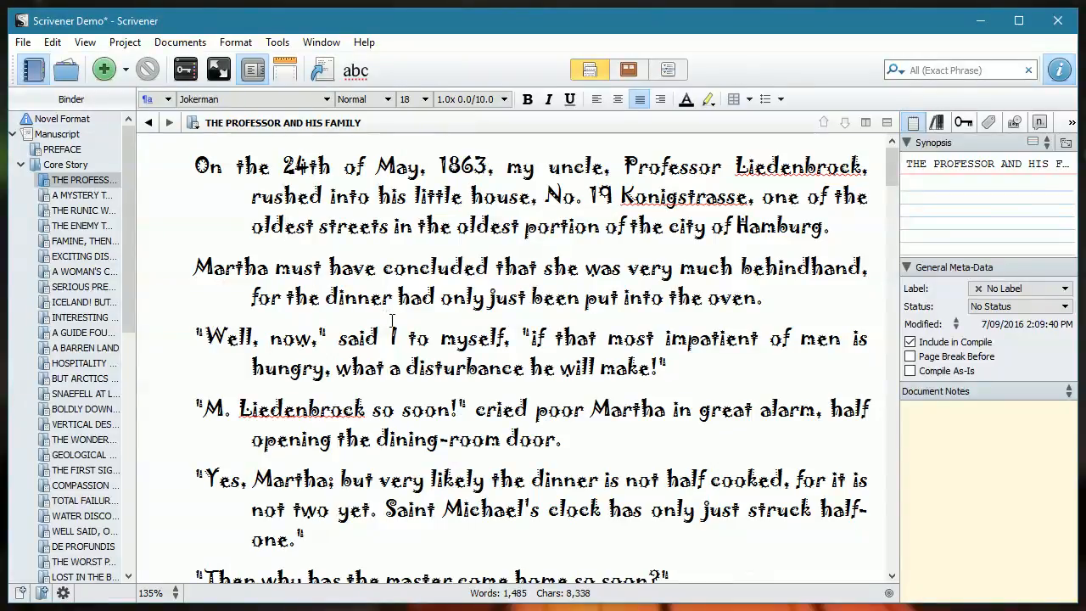